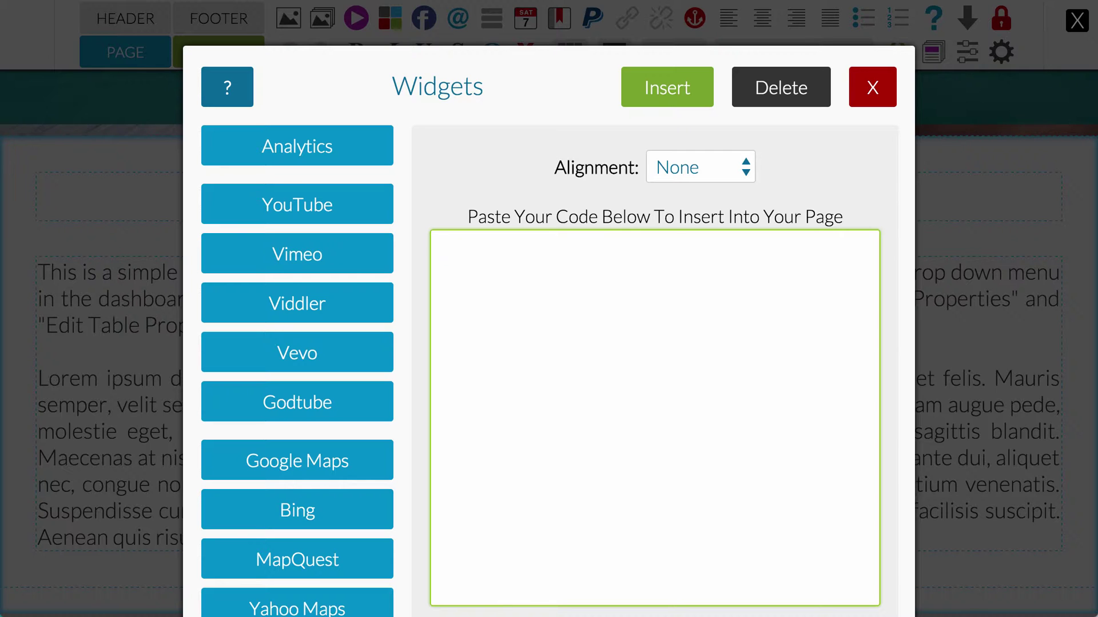
Look over the widget sources offered in the Widgets dialog and close the dialog
{"action": "scroll", "coordinate": [407, 143], "scroll_direction": "down", "scroll_amount": 3}
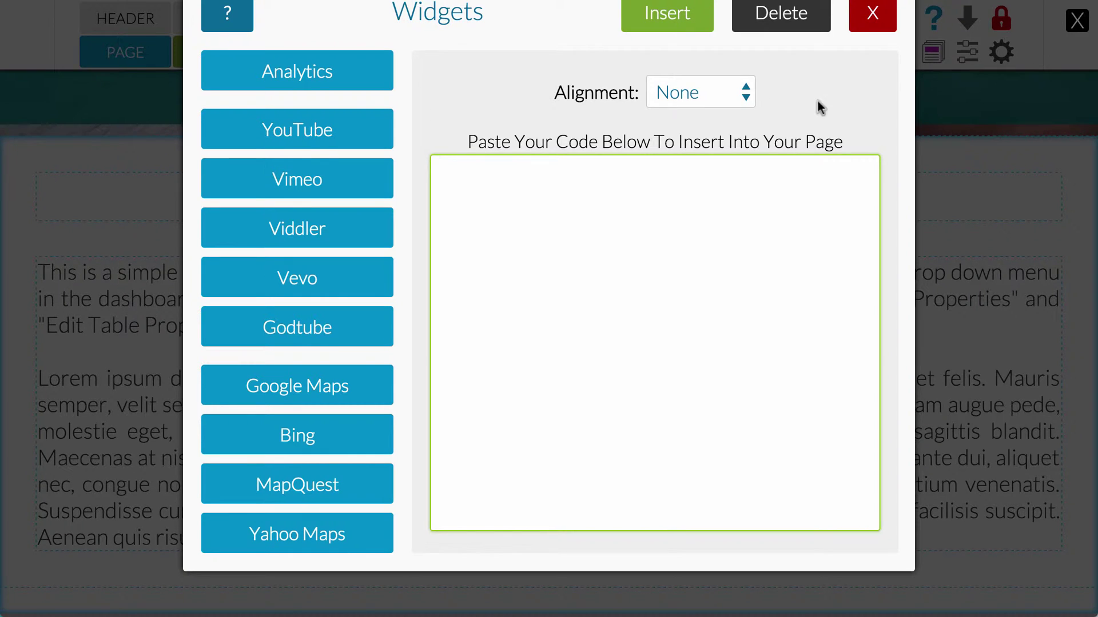
{"action": "scroll", "coordinate": [821, 101], "scroll_direction": "up", "scroll_amount": 1}
{"action": "left_click", "coordinate": [872, 49]}
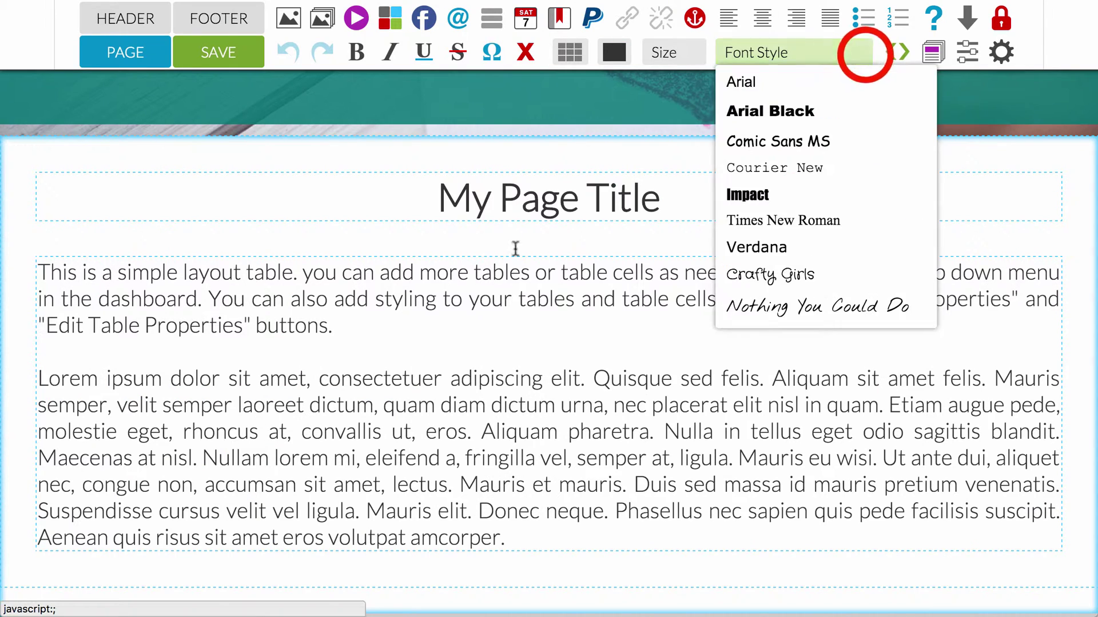
Insert a table column after the cell containing the body text
{"action": "left_click", "coordinate": [350, 321]}
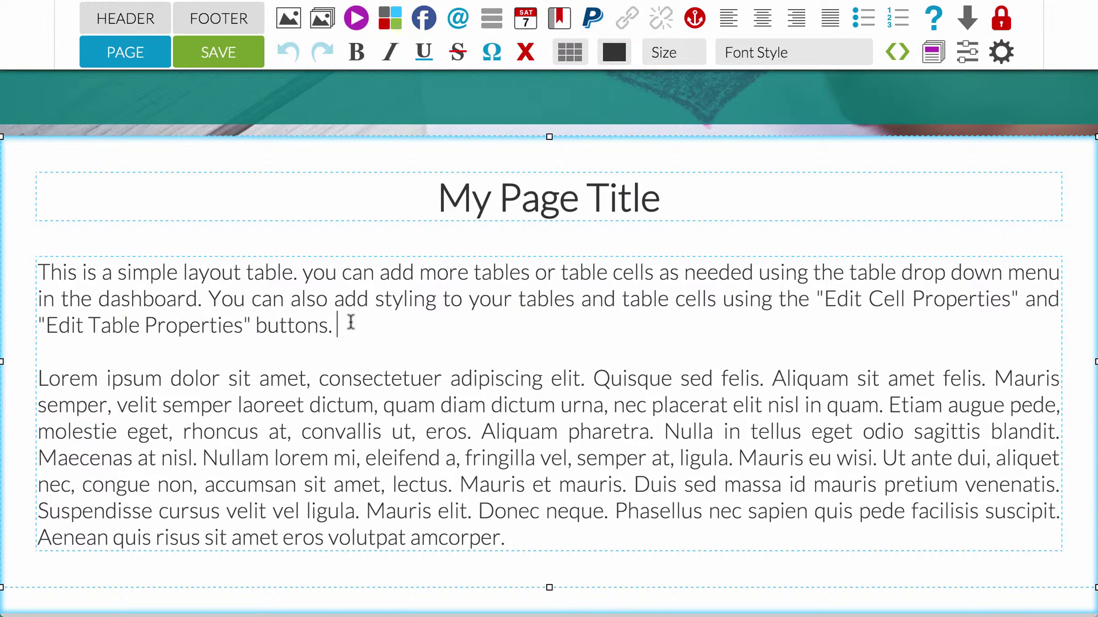
{"action": "left_click", "coordinate": [569, 52]}
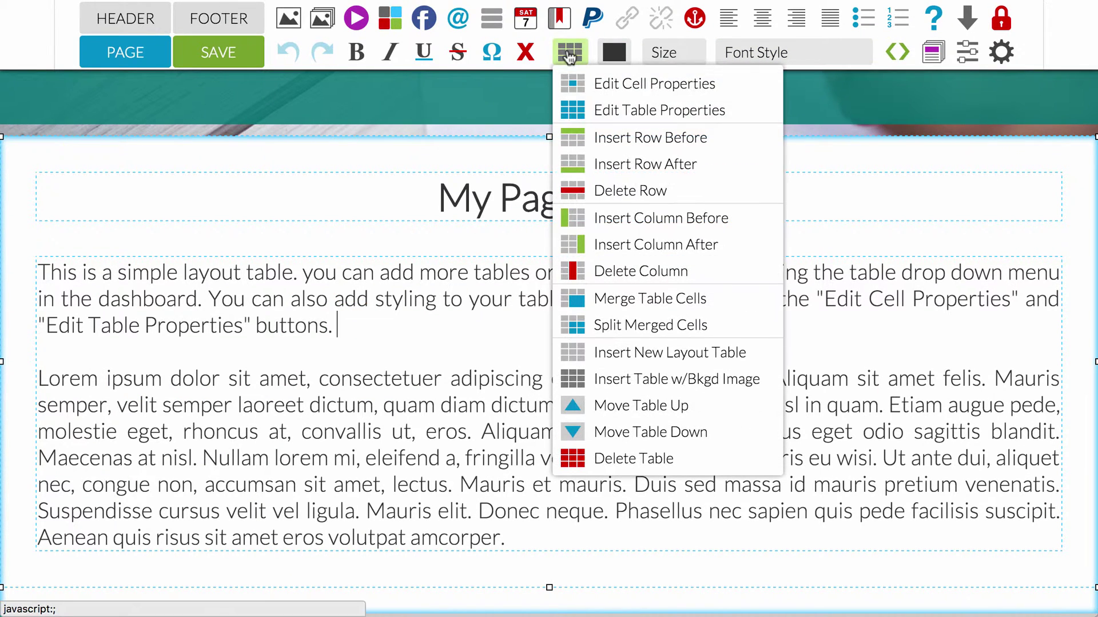
{"action": "left_click", "coordinate": [612, 246]}
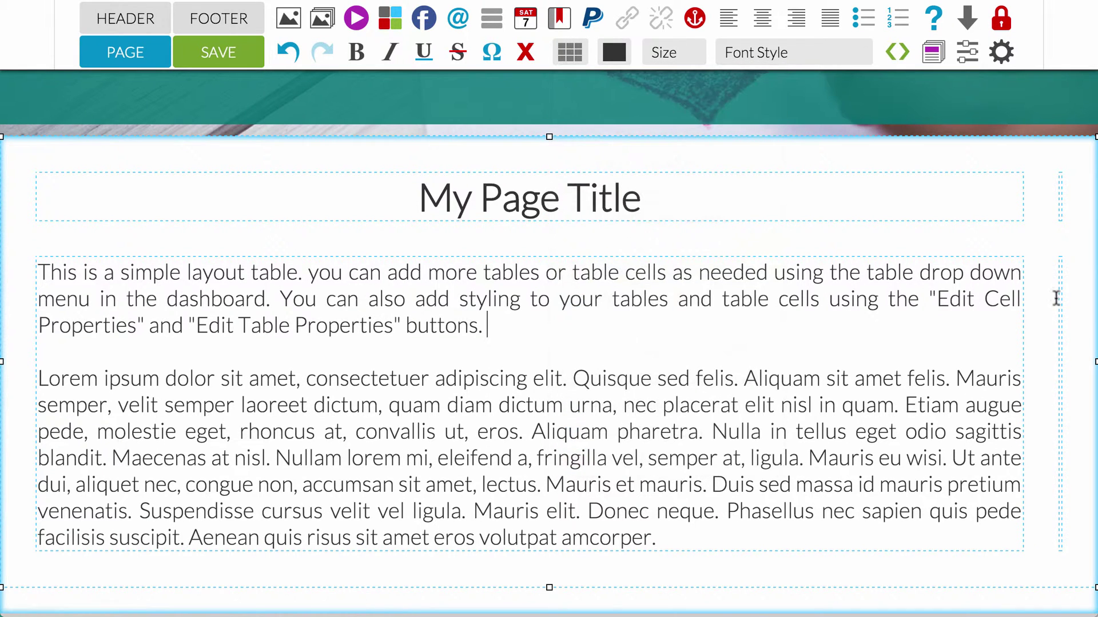
Start a widget in the new empty cell beside the body text and go to Google Maps for its code
{"action": "left_click", "coordinate": [1061, 276]}
{"action": "left_click", "coordinate": [394, 24]}
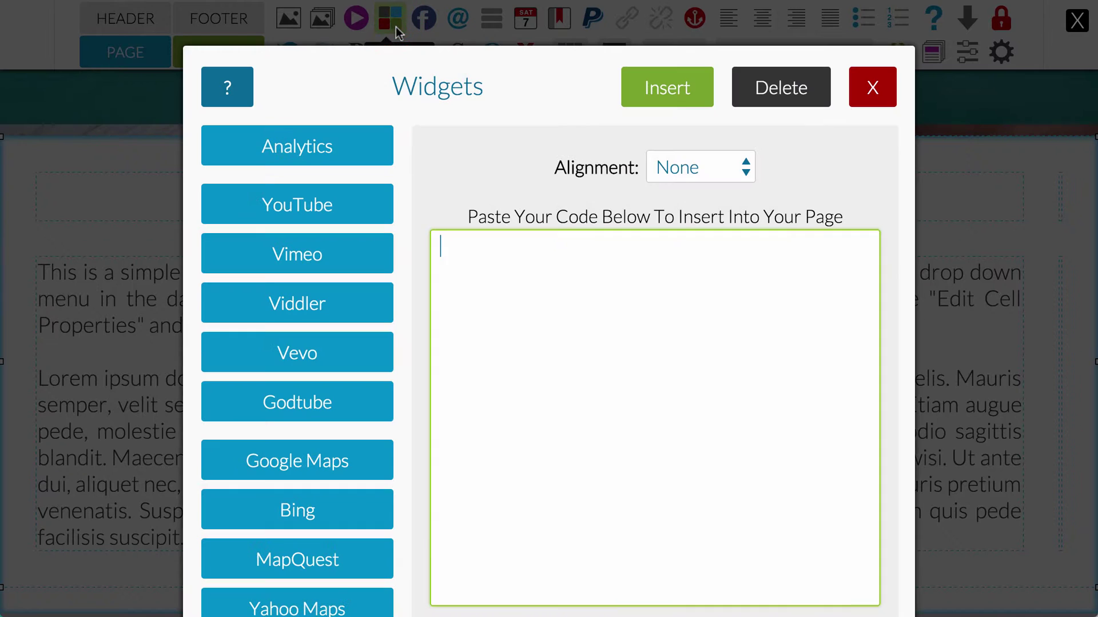
{"action": "left_click", "coordinate": [311, 455]}
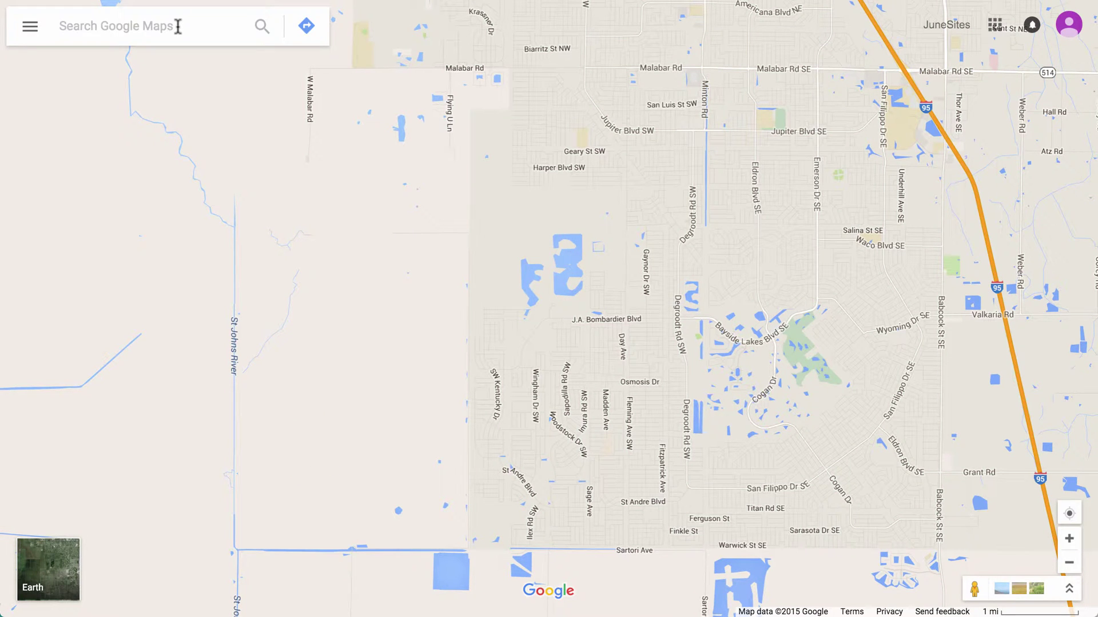
Search for "empire state", choose the Empire State Building on 5th Avenue, and widen the map to show the surrounding city
{"action": "type", "text": "empire state"}
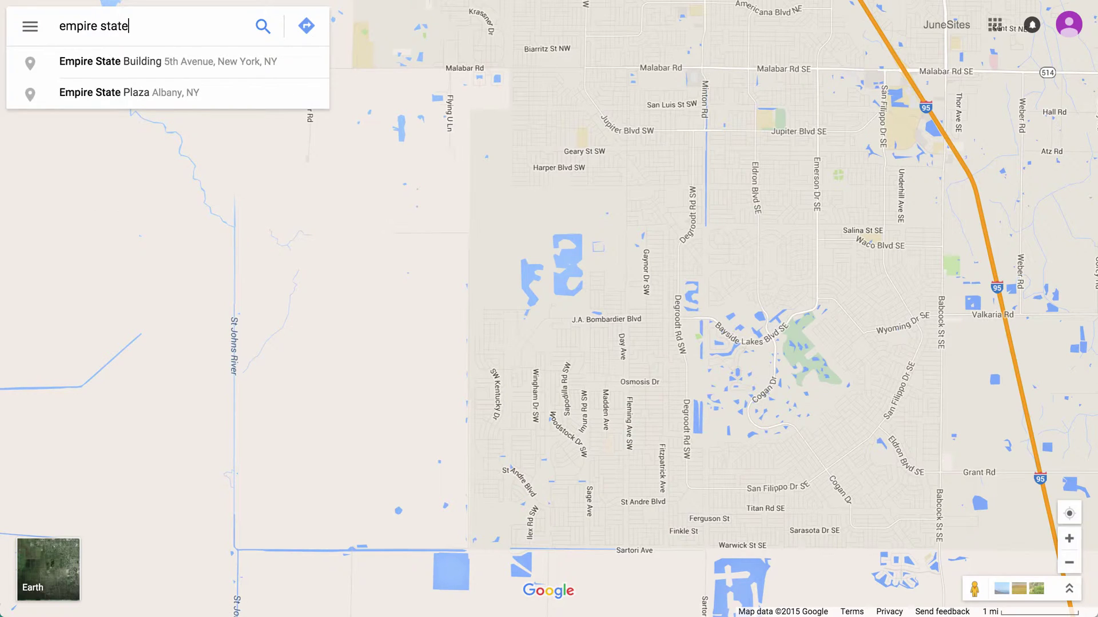
{"action": "left_click", "coordinate": [184, 59]}
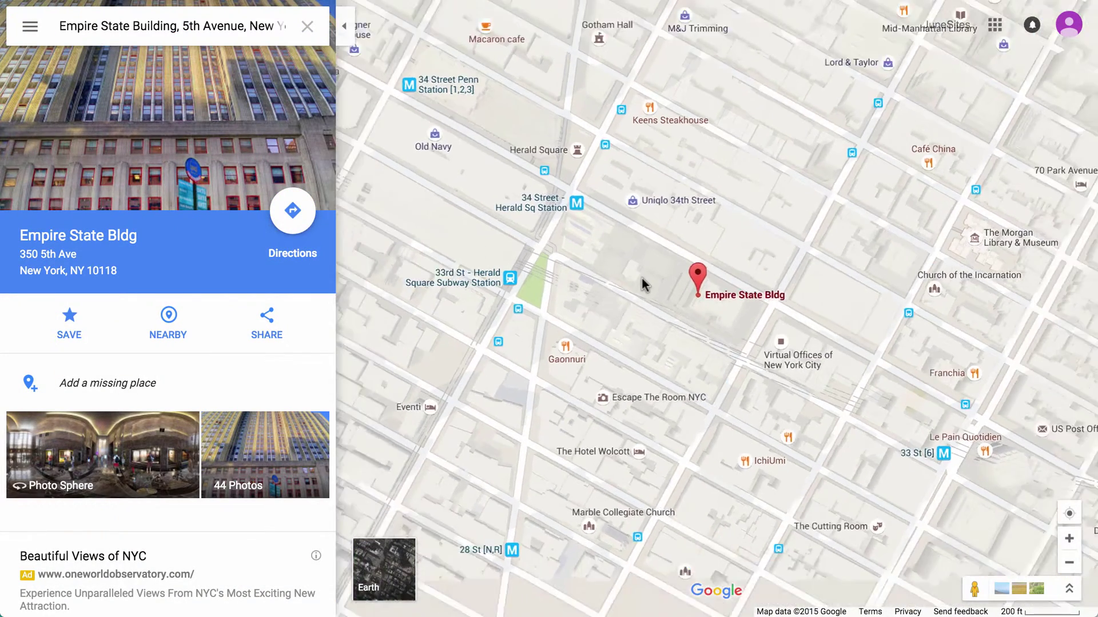
{"action": "scroll", "coordinate": [642, 282], "scroll_direction": "down", "scroll_amount": 5}
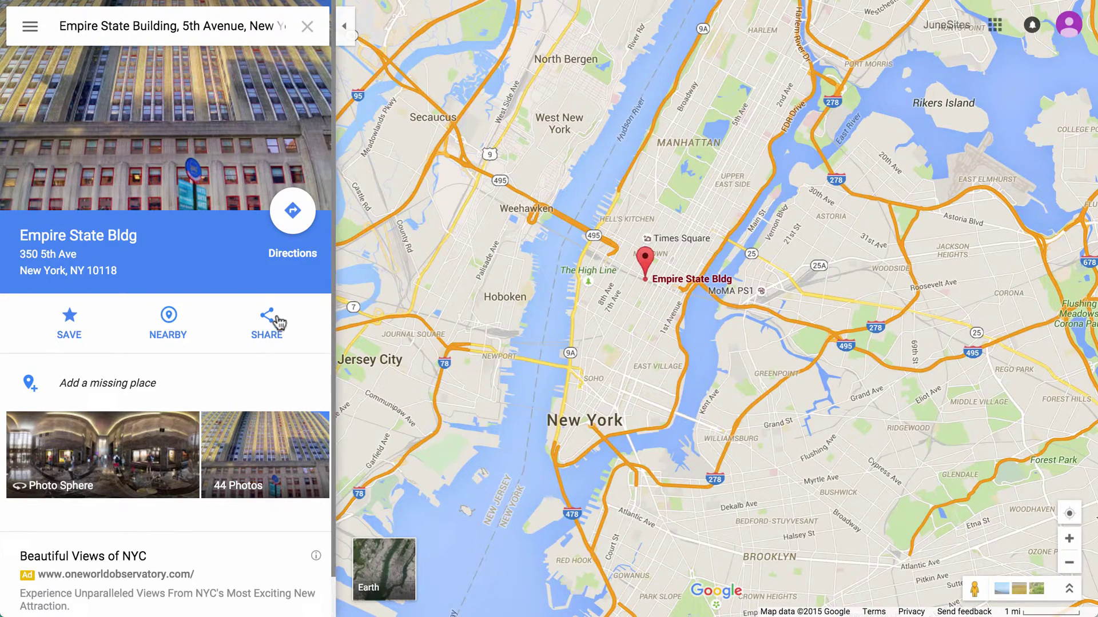
Open the embed option for sharing the Empire State Building map and dismiss the notice over its preview
{"action": "left_click", "coordinate": [272, 319]}
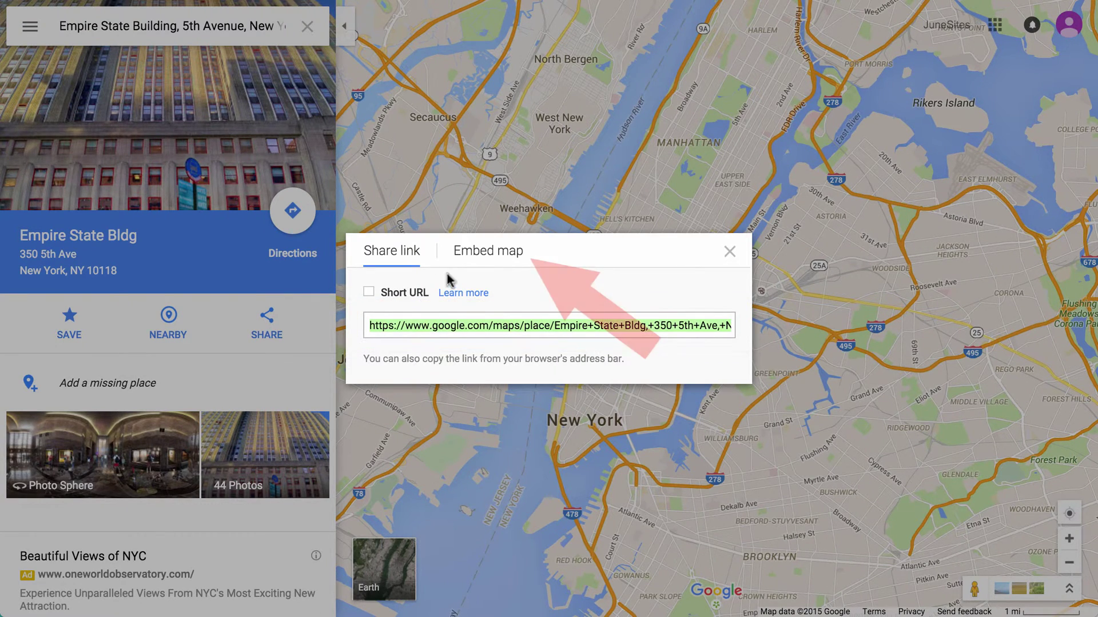
{"action": "left_click", "coordinate": [490, 254]}
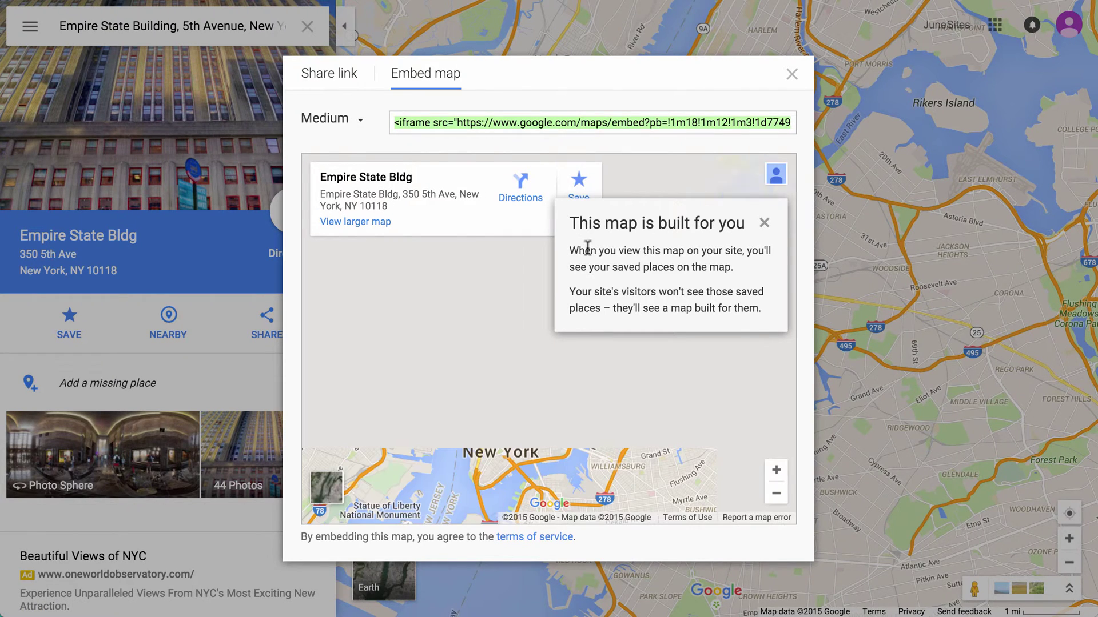
{"action": "left_click", "coordinate": [763, 222]}
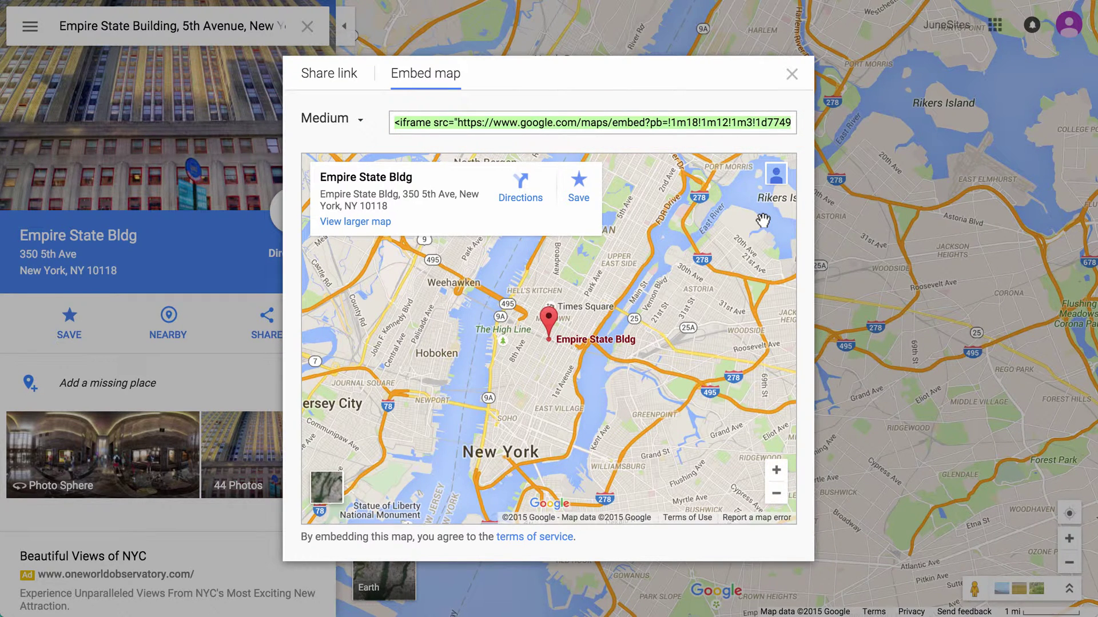
Set the embedded map to a custom size of 400 × 500
{"action": "left_click", "coordinate": [358, 119]}
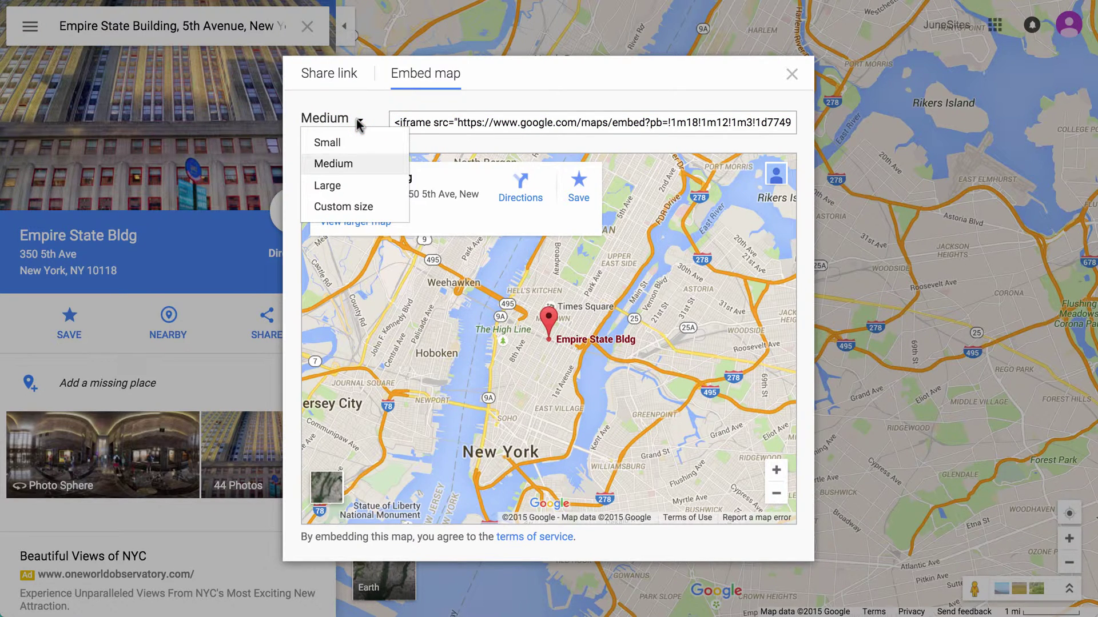
{"action": "left_click", "coordinate": [349, 207]}
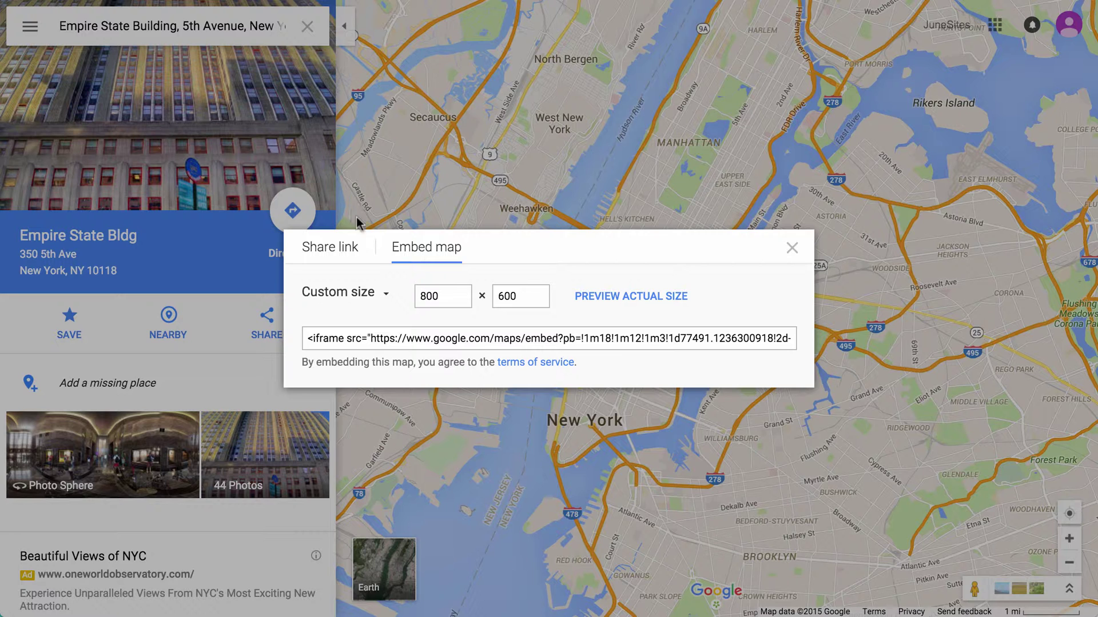
{"action": "left_click", "coordinate": [418, 296]}
{"action": "key", "text": "Delete"}
{"action": "type", "text": "4"}
{"action": "left_click", "coordinate": [502, 296]}
{"action": "key", "text": "Delete"}
{"action": "type", "text": "5"}
Preview the embedded map at actual size and close the preview window
{"action": "left_click", "coordinate": [635, 299]}
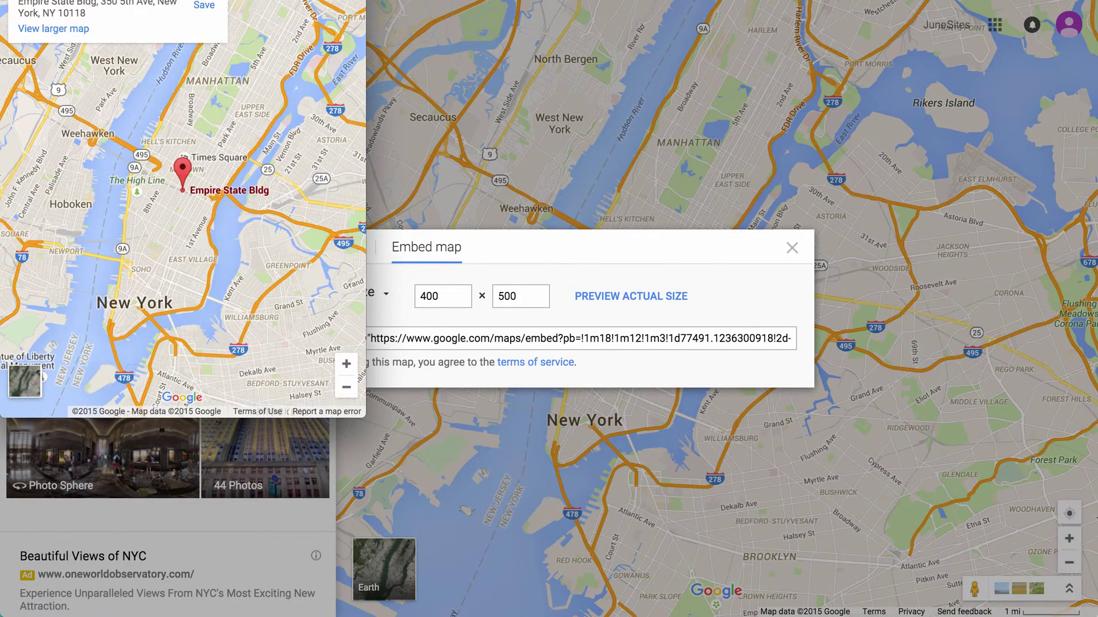
{"action": "left_click_drag", "start_coordinate": [287, 0], "coordinate": [308, 31]}
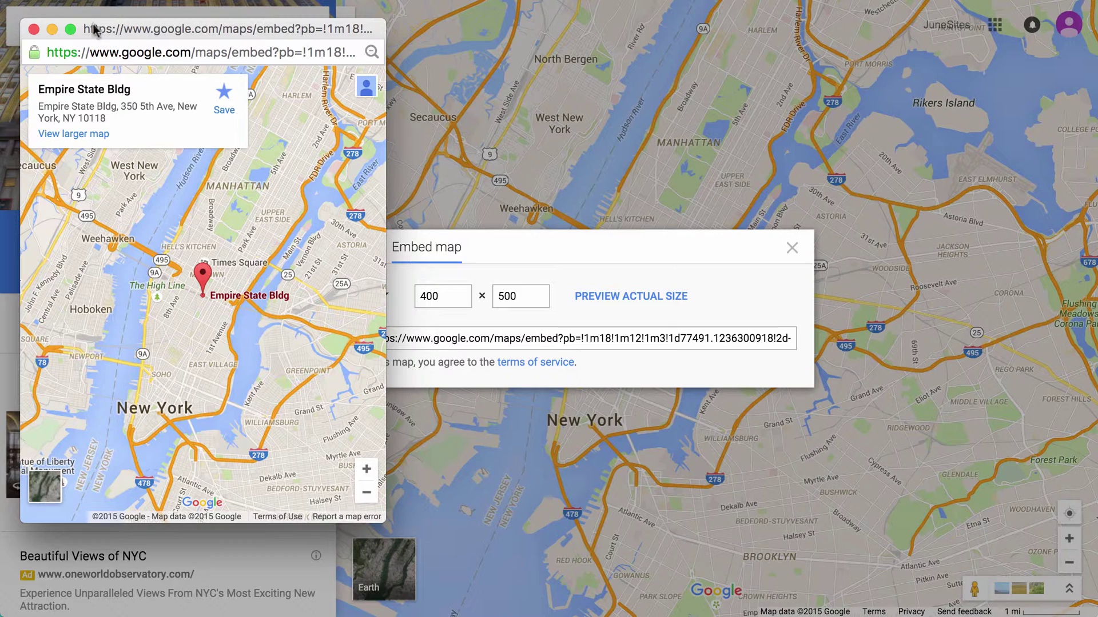
{"action": "left_click", "coordinate": [34, 29]}
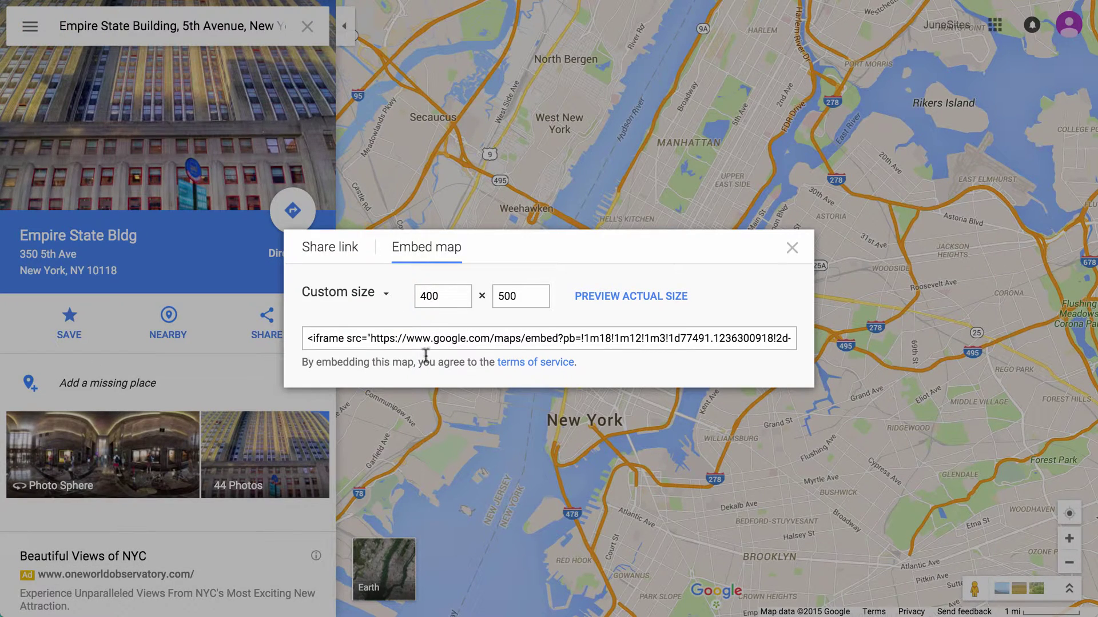
Copy the map's embed code, switch back to the website editor, and insert it as a widget in the new cell
{"action": "left_click", "coordinate": [420, 335]}
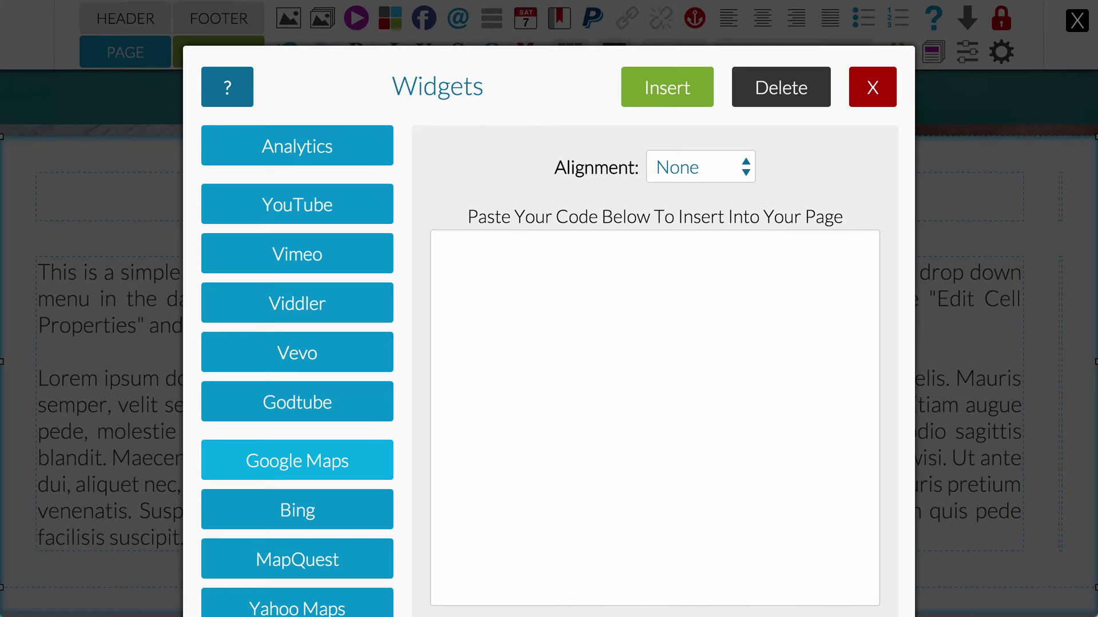
{"action": "left_click", "coordinate": [526, 280]}
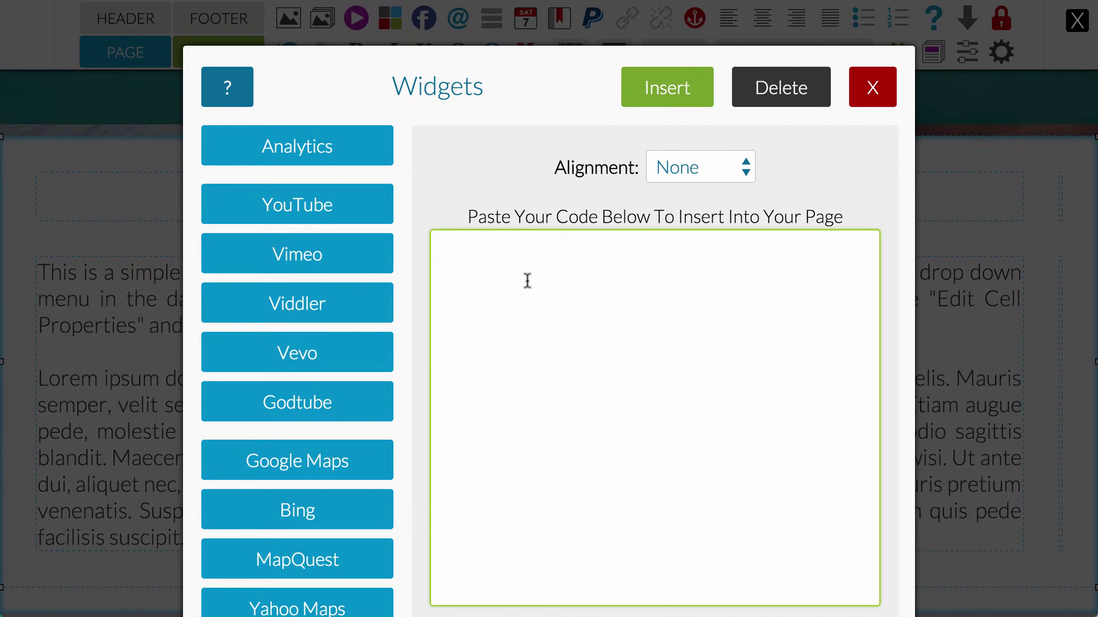
{"action": "key", "text": "ctrl+v"}
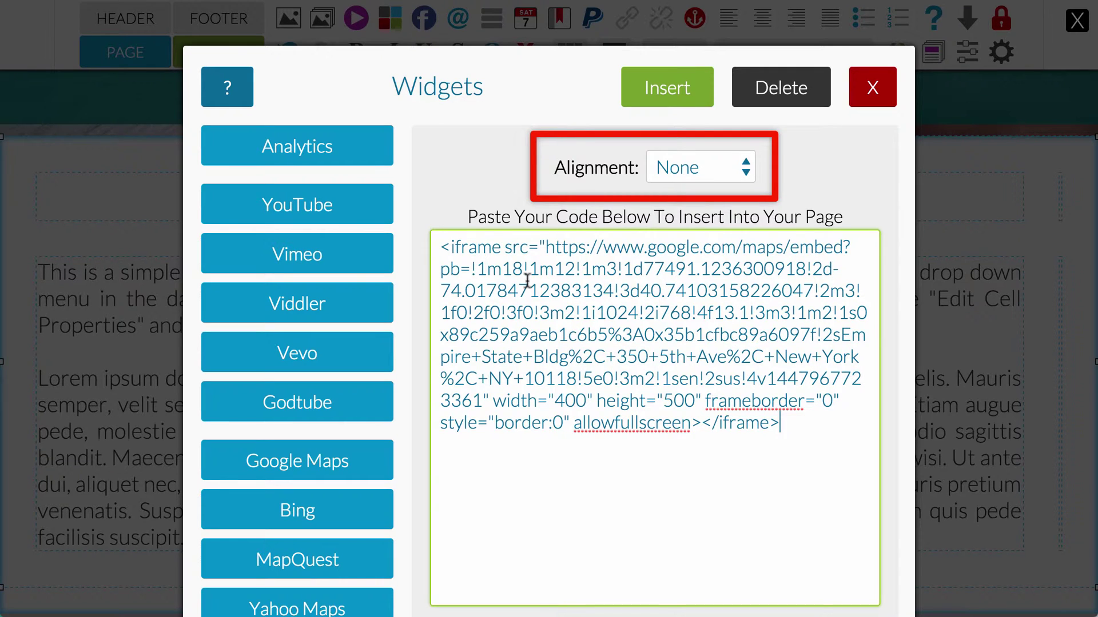
{"action": "left_click", "coordinate": [655, 80]}
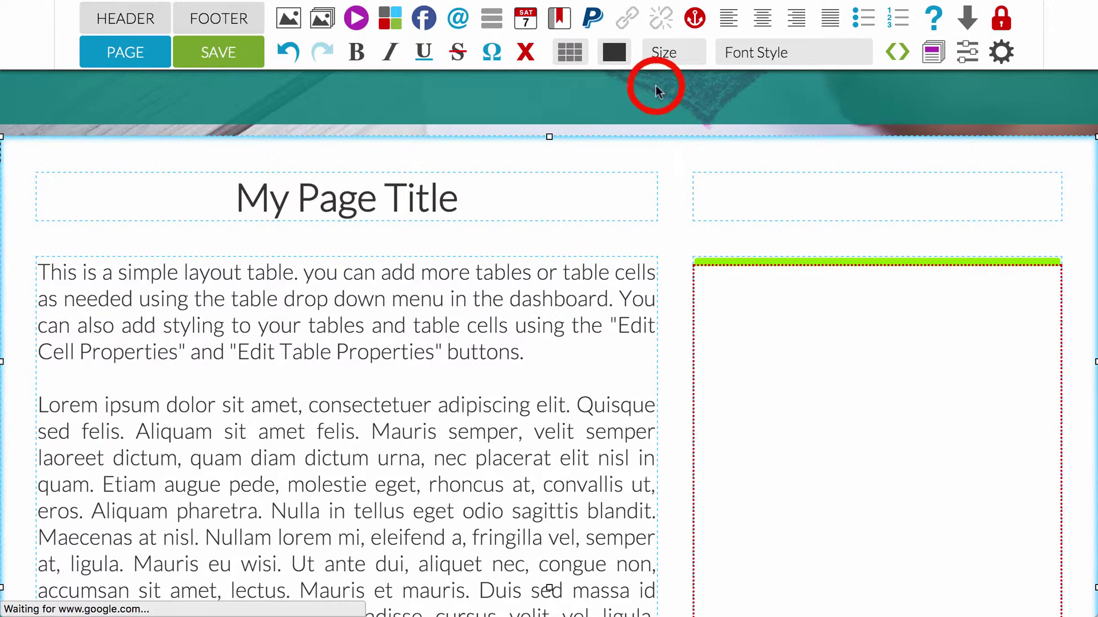
{"action": "scroll", "coordinate": [456, 275], "scroll_direction": "down", "scroll_amount": 2}
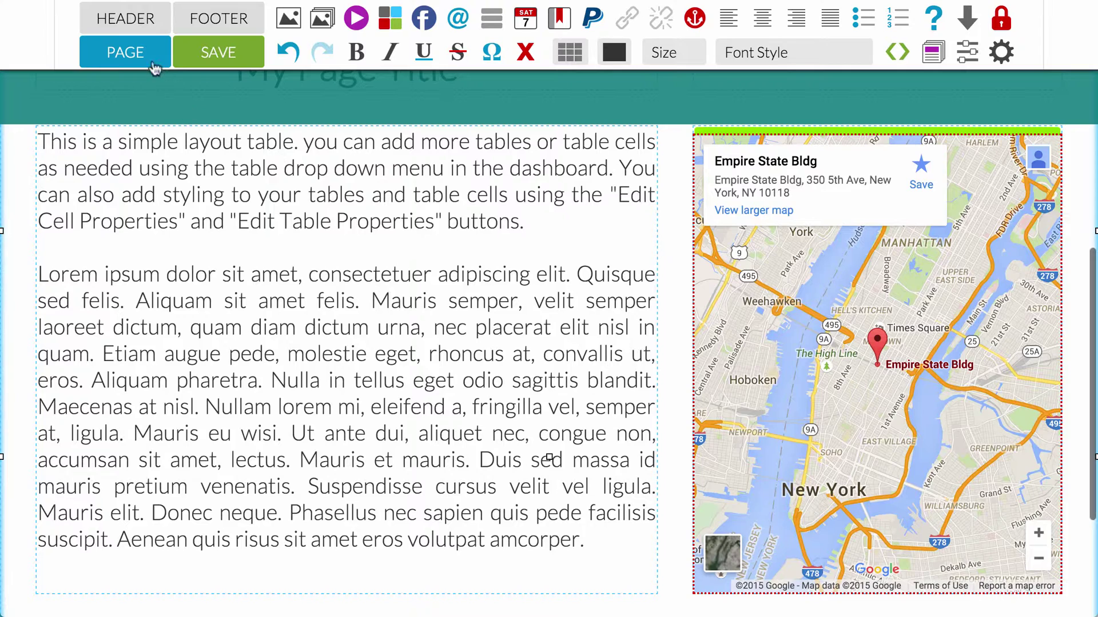
View the page with its embedded map outside editing mode, and return to editing the page
{"action": "left_click", "coordinate": [142, 51]}
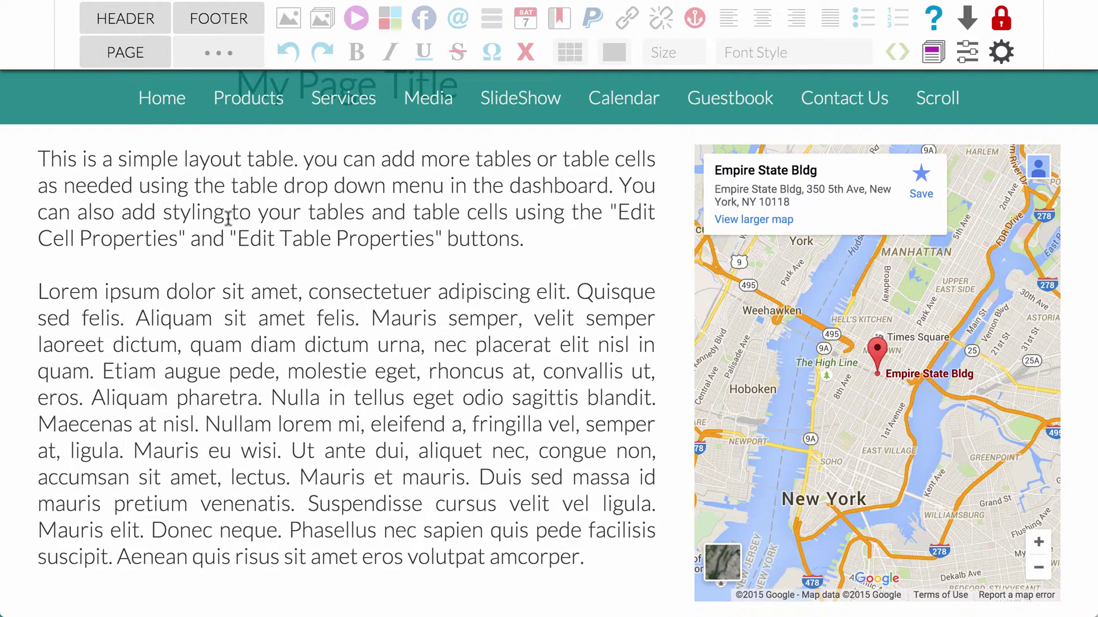
{"action": "scroll", "coordinate": [350, 406], "scroll_direction": "down", "scroll_amount": 5}
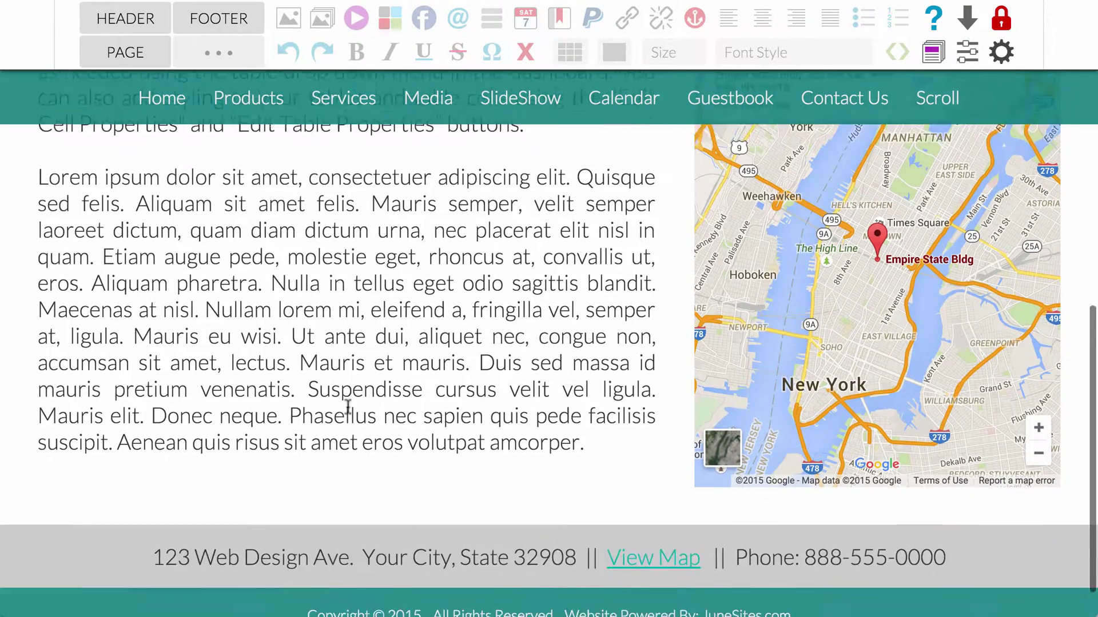
{"action": "left_click", "coordinate": [129, 52]}
Insert a table row below the body text and map
{"action": "left_click", "coordinate": [247, 342]}
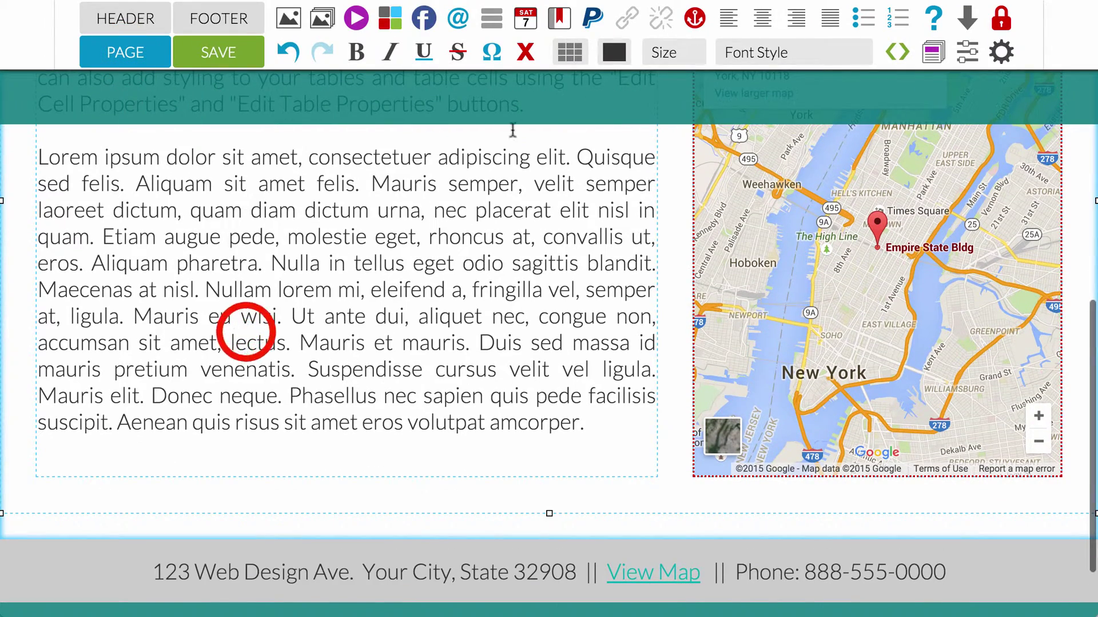
{"action": "mouse_move", "coordinate": [559, 57]}
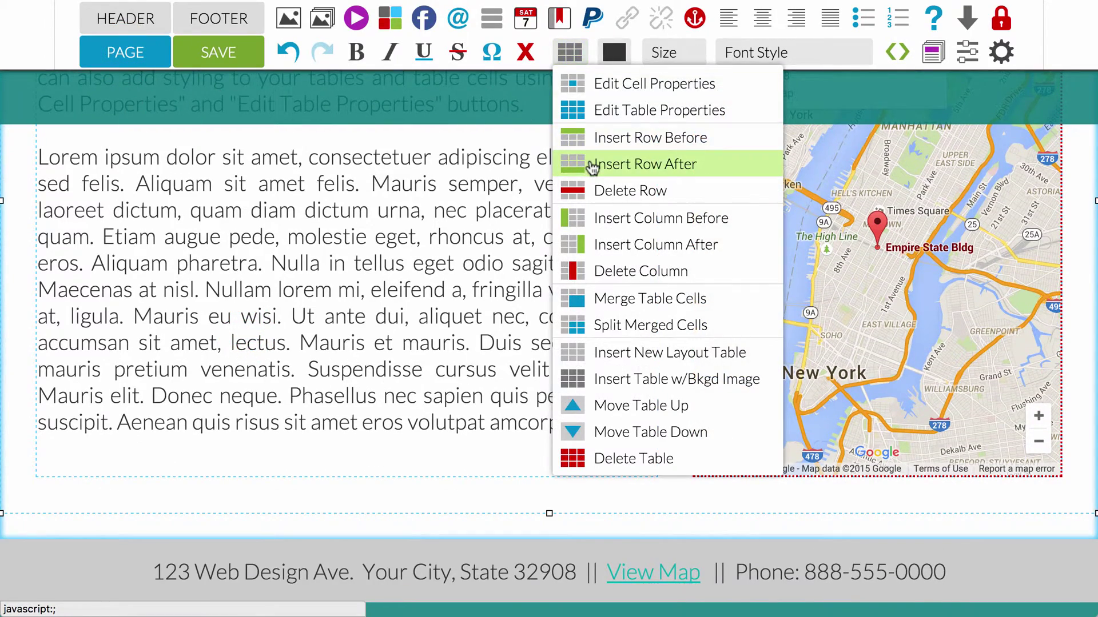
{"action": "left_click", "coordinate": [590, 164]}
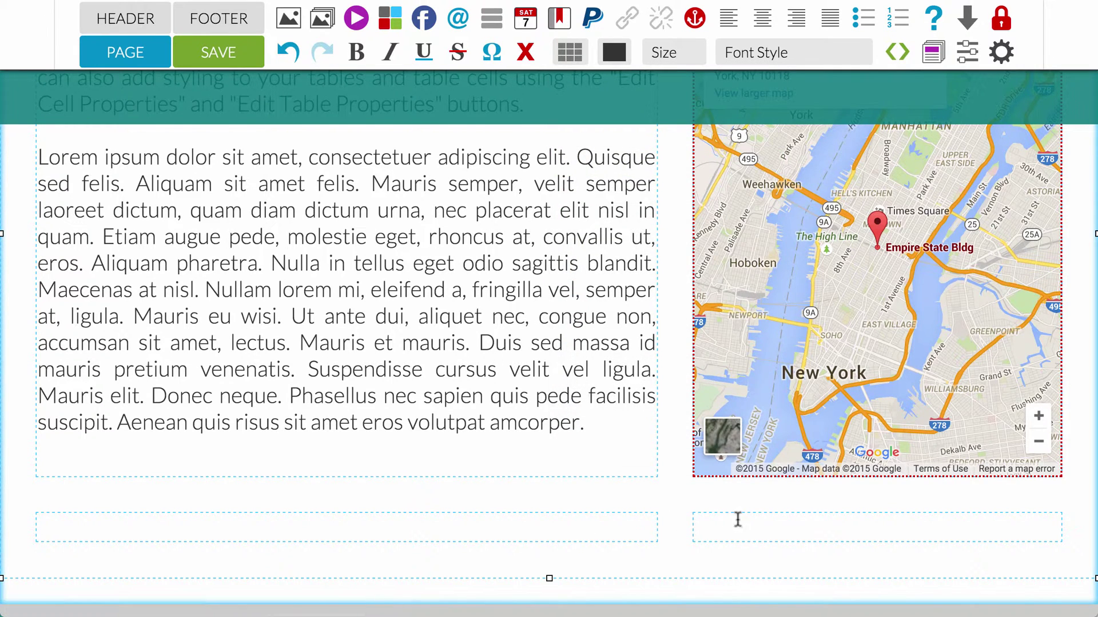
Merge the two empty cells of the new bottom row into one
{"action": "left_click", "coordinate": [752, 526]}
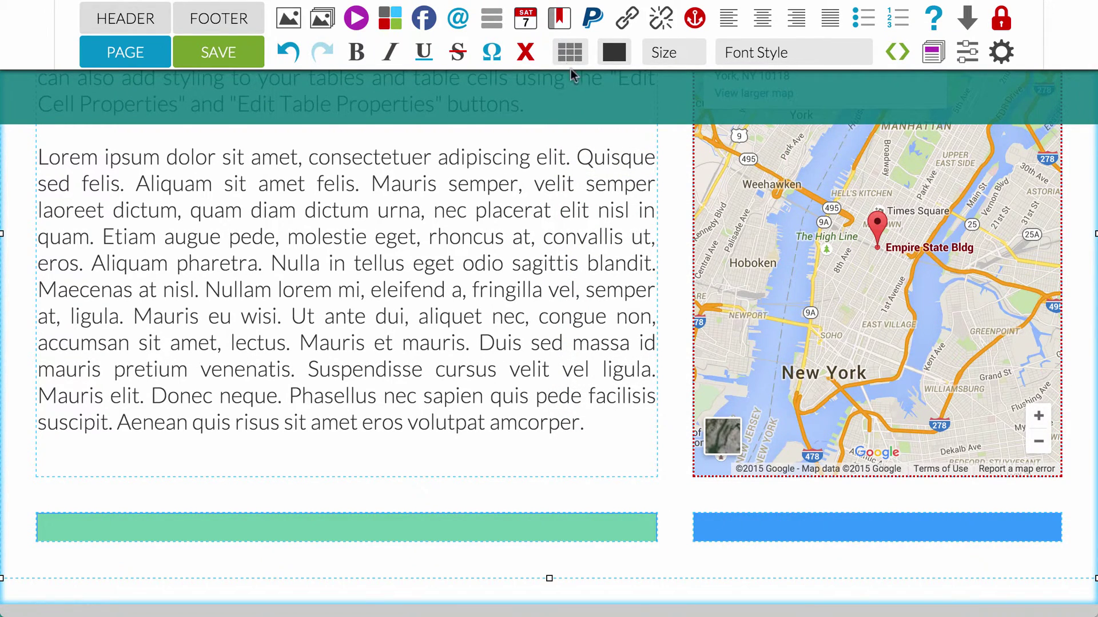
{"action": "mouse_move", "coordinate": [573, 52]}
{"action": "left_click", "coordinate": [607, 300]}
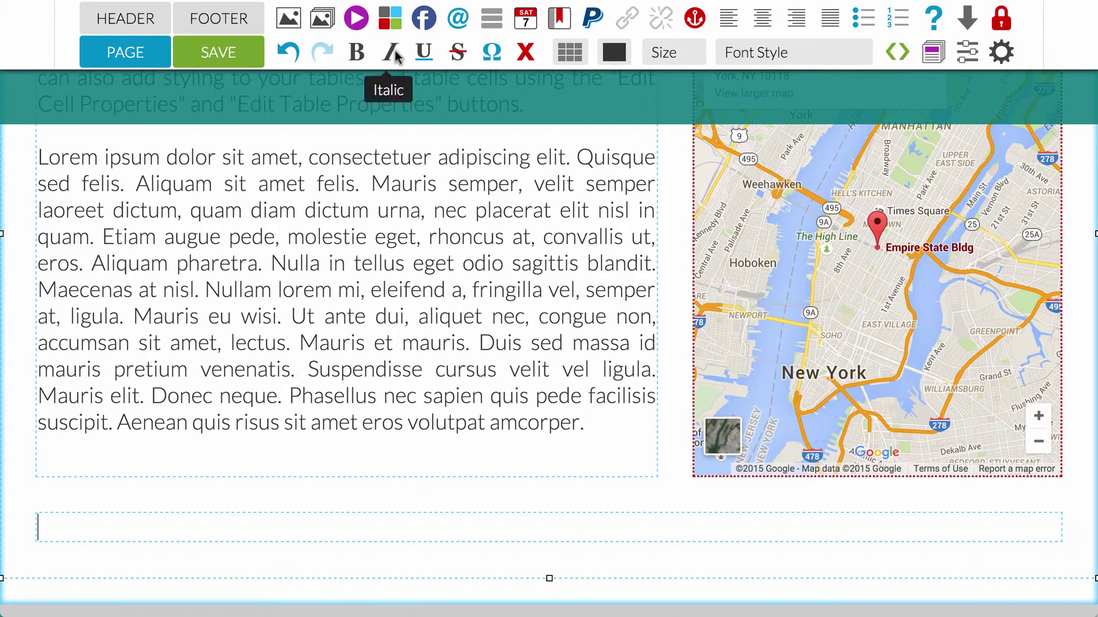
Go to YouTube from the merged cell's widget options, search for "tesla model x" and open the video "Tesla Model X first drive"
{"action": "left_click", "coordinate": [393, 17]}
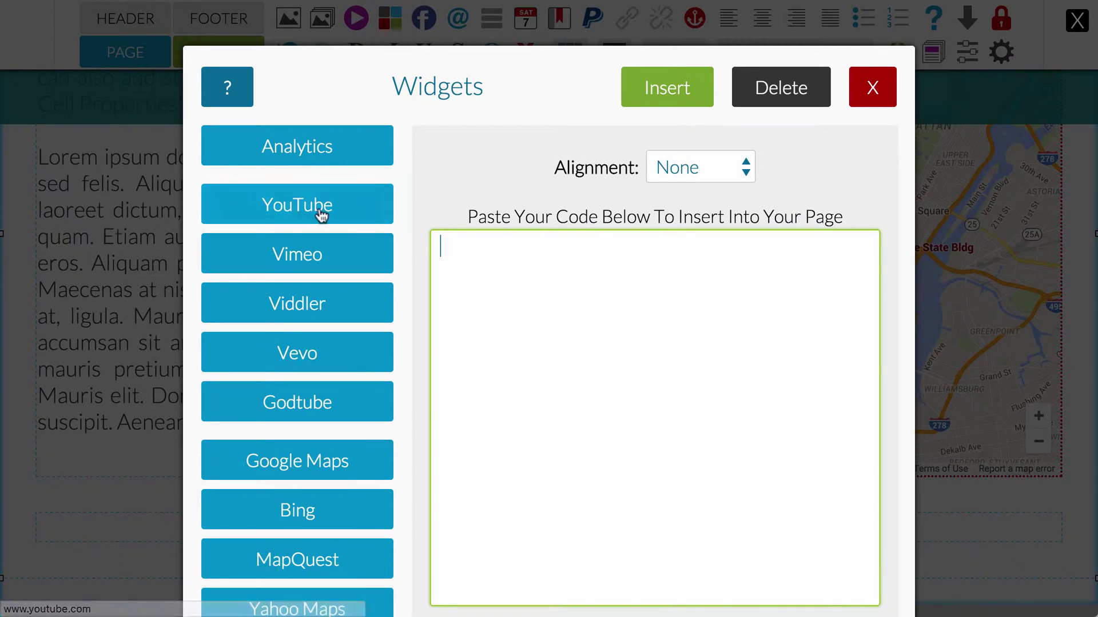
{"action": "left_click", "coordinate": [317, 206]}
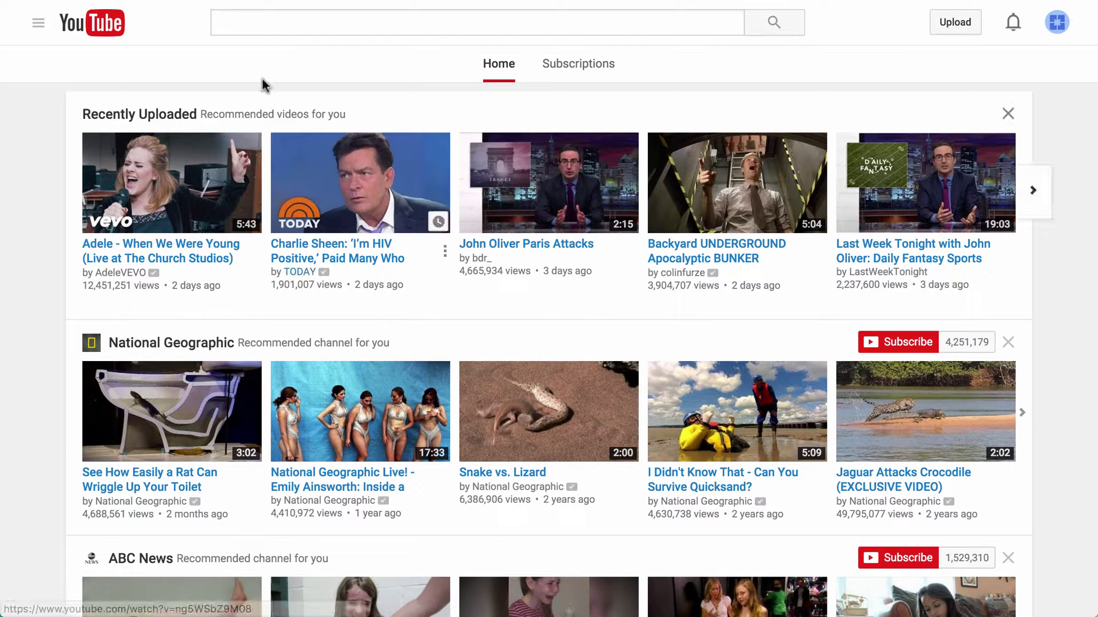
{"action": "left_click", "coordinate": [265, 24]}
{"action": "type", "text": "tesla"}
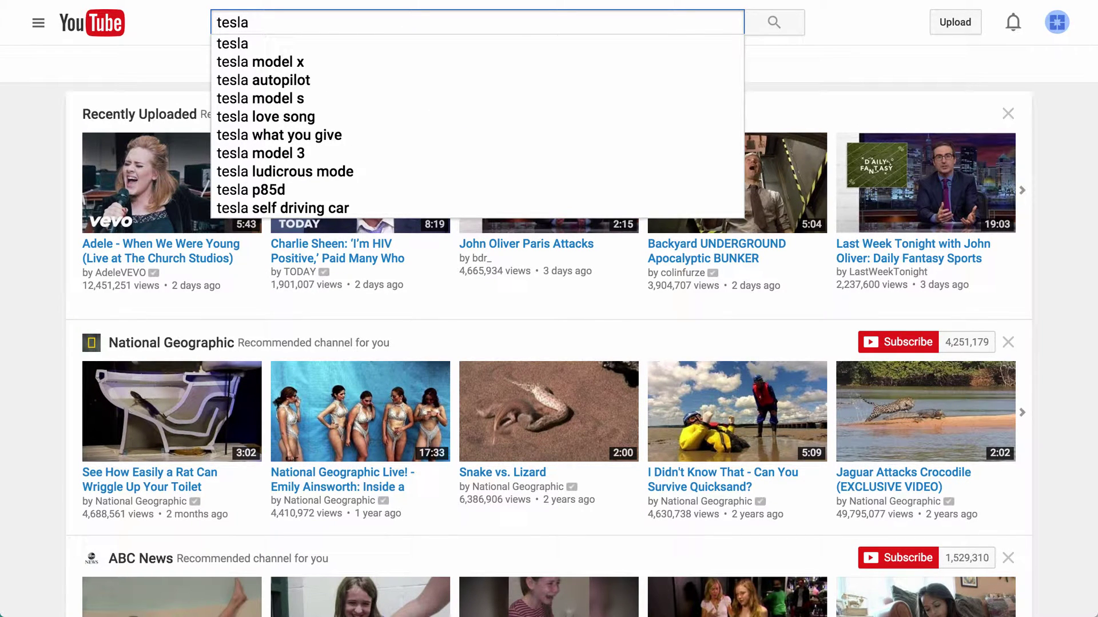
{"action": "left_click", "coordinate": [259, 61]}
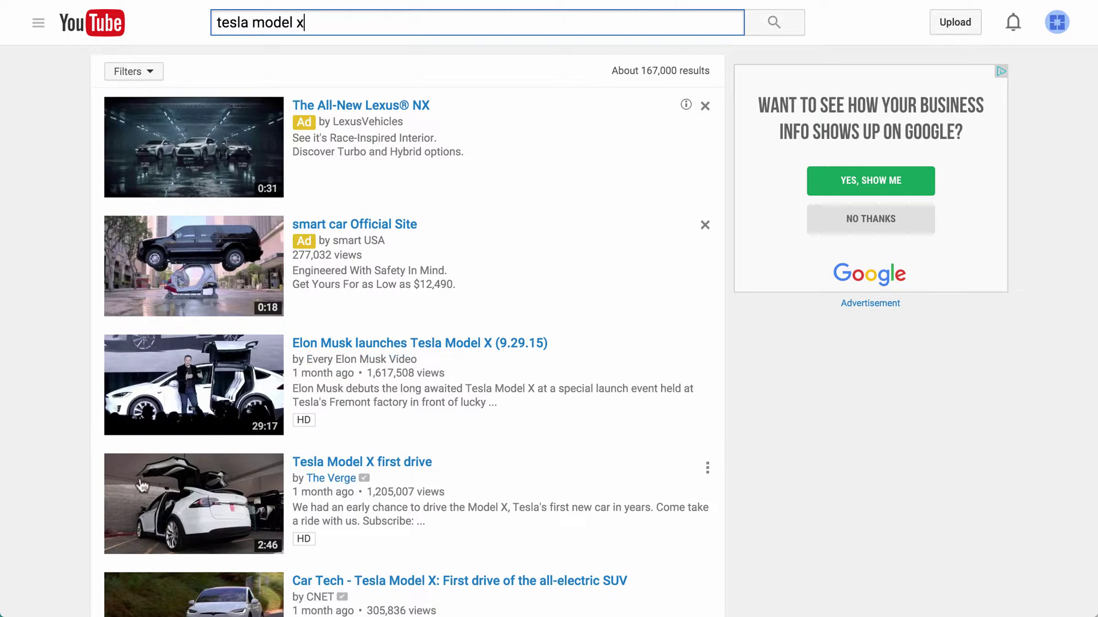
{"action": "left_click", "coordinate": [159, 483]}
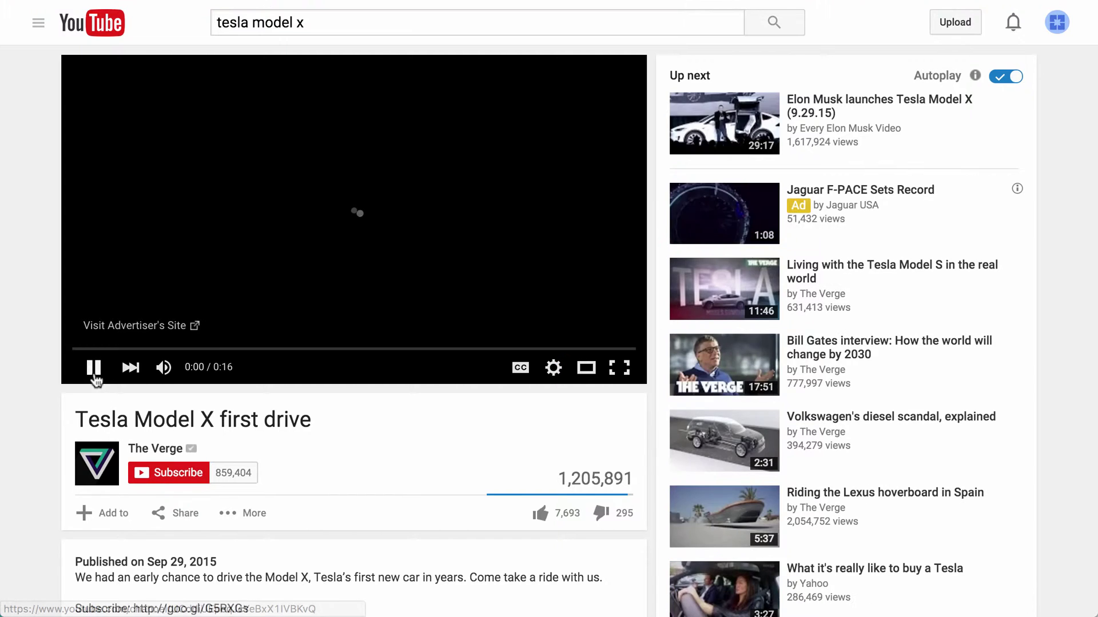
Pause the video and open its embed code with the extended embed options
{"action": "left_click", "coordinate": [94, 368]}
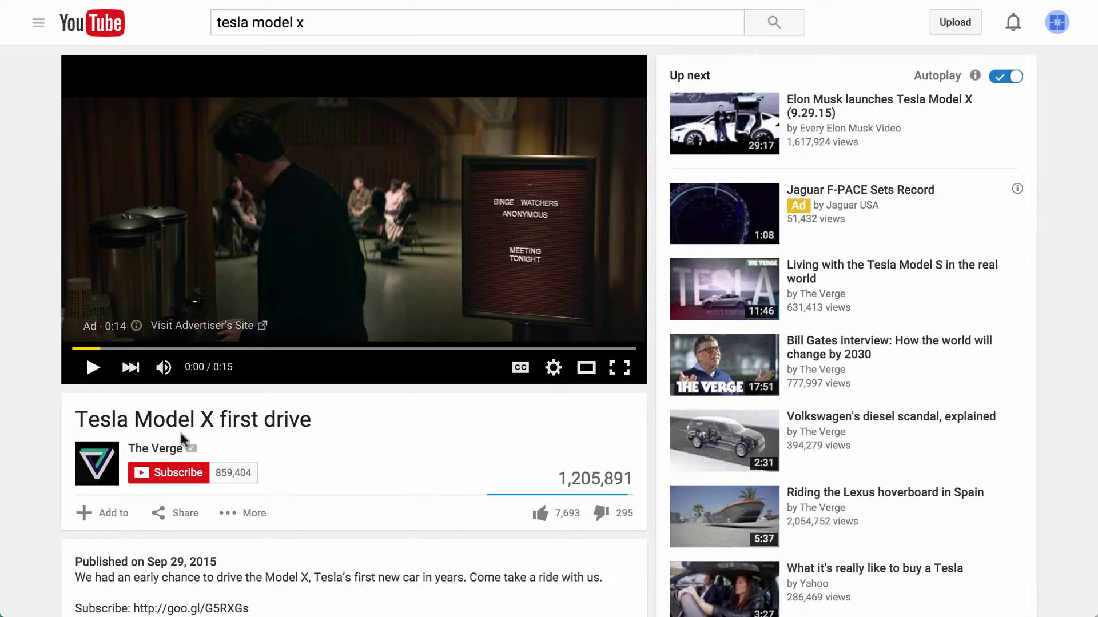
{"action": "scroll", "coordinate": [309, 458], "scroll_direction": "down", "scroll_amount": 3}
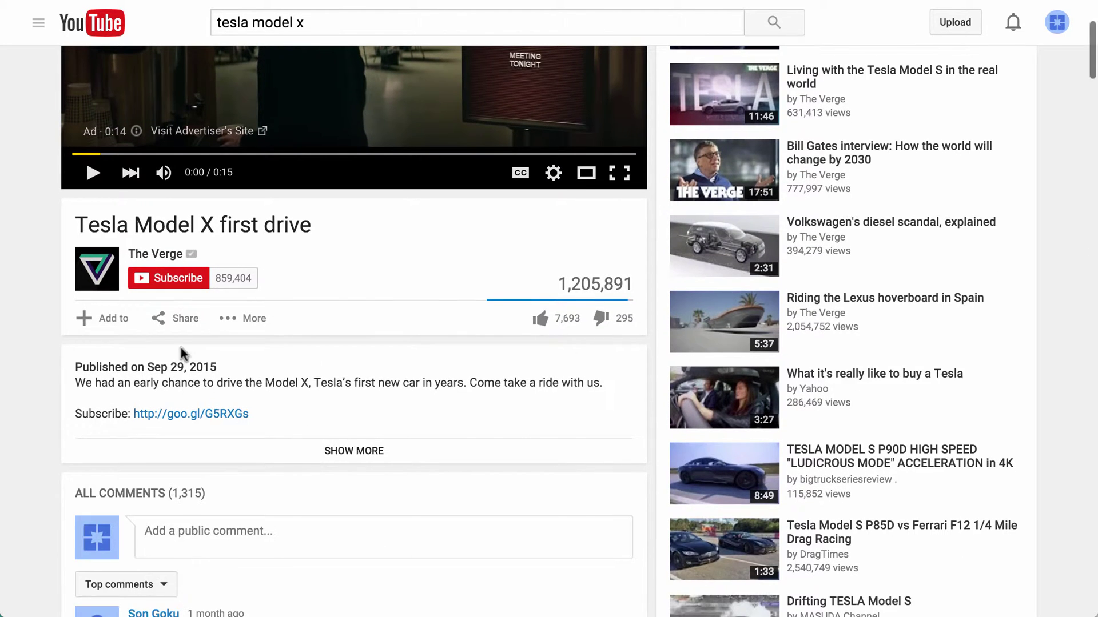
{"action": "left_click", "coordinate": [178, 319]}
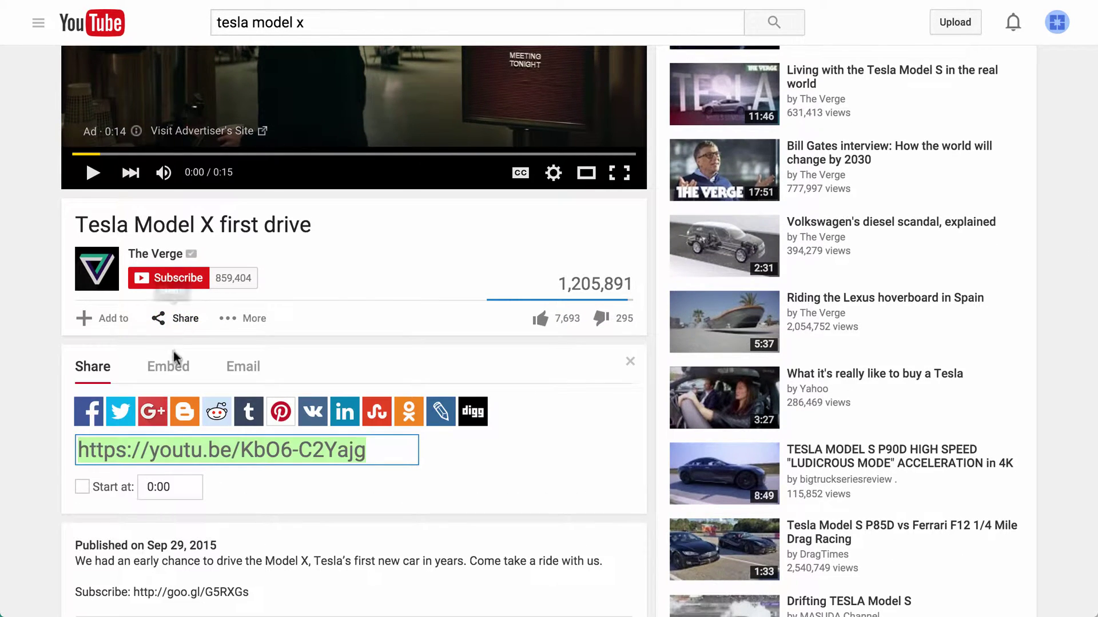
{"action": "left_click", "coordinate": [166, 369]}
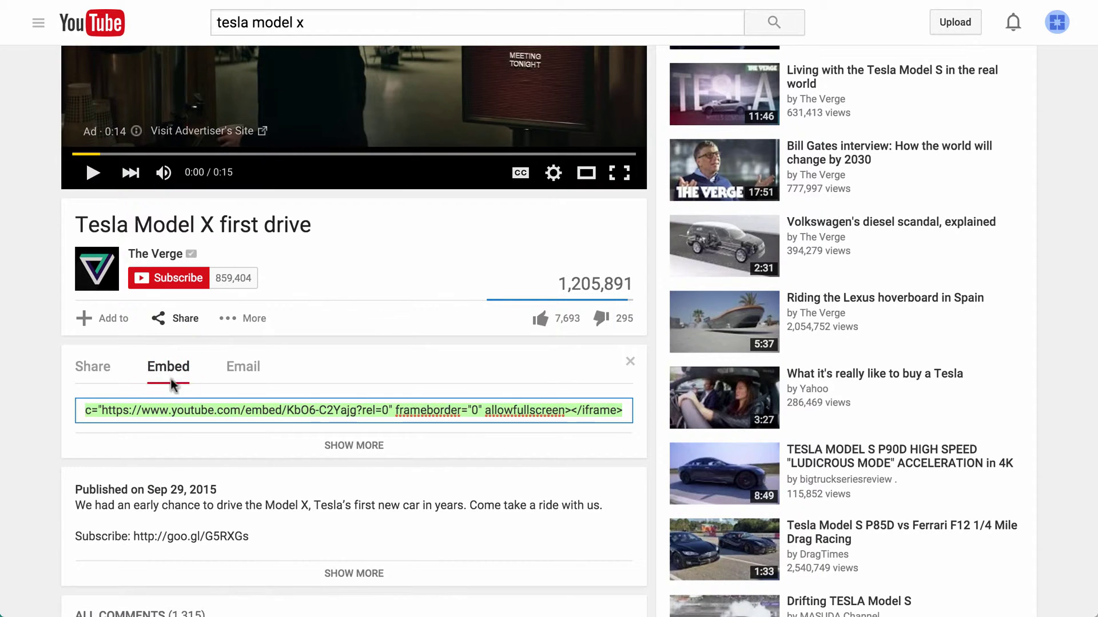
{"action": "left_click", "coordinate": [364, 445]}
{"action": "scroll", "coordinate": [365, 441], "scroll_direction": "down", "scroll_amount": 2}
{"action": "scroll", "coordinate": [365, 442], "scroll_direction": "down", "scroll_amount": 5}
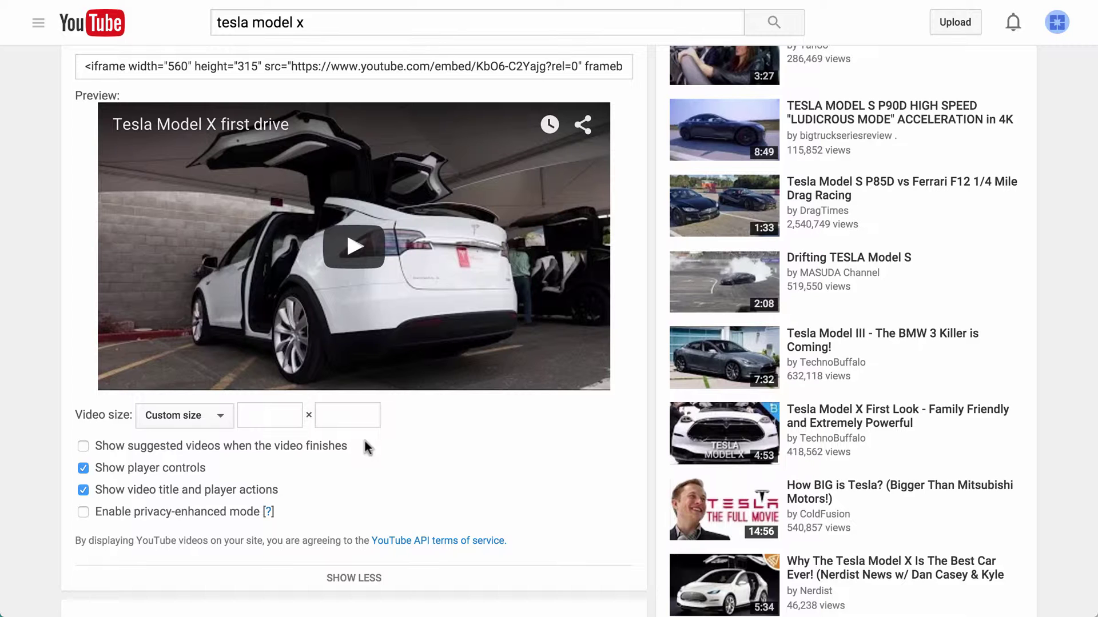
Set the embedded video to a custom size with a width of 1000
{"action": "left_click", "coordinate": [202, 415]}
{"action": "left_click", "coordinate": [204, 416]}
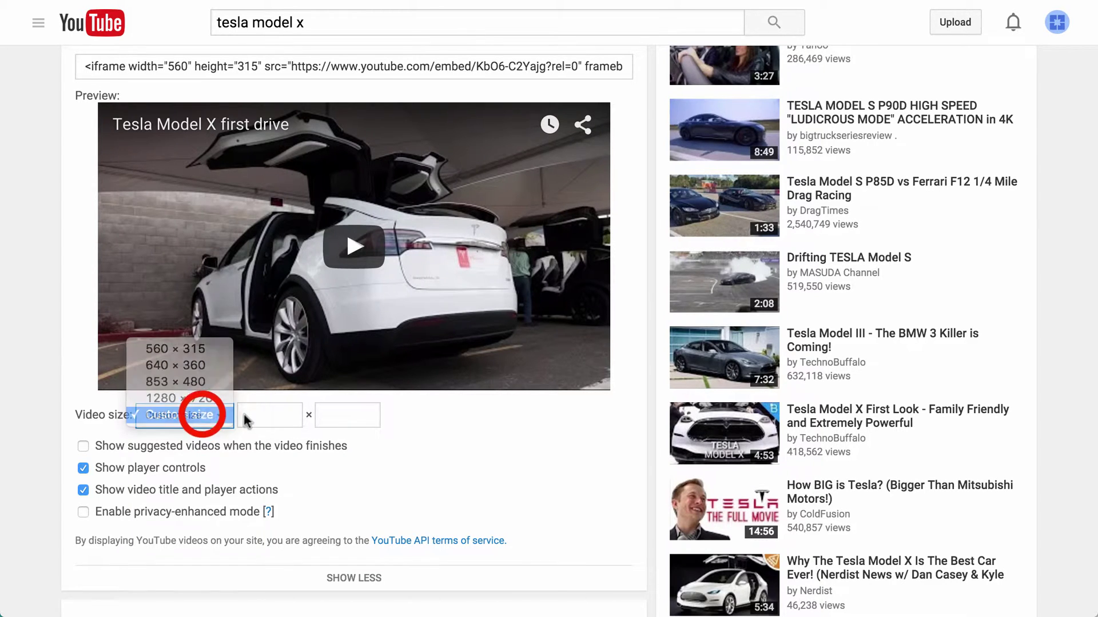
{"action": "left_click", "coordinate": [263, 413]}
{"action": "type", "text": "1000"}
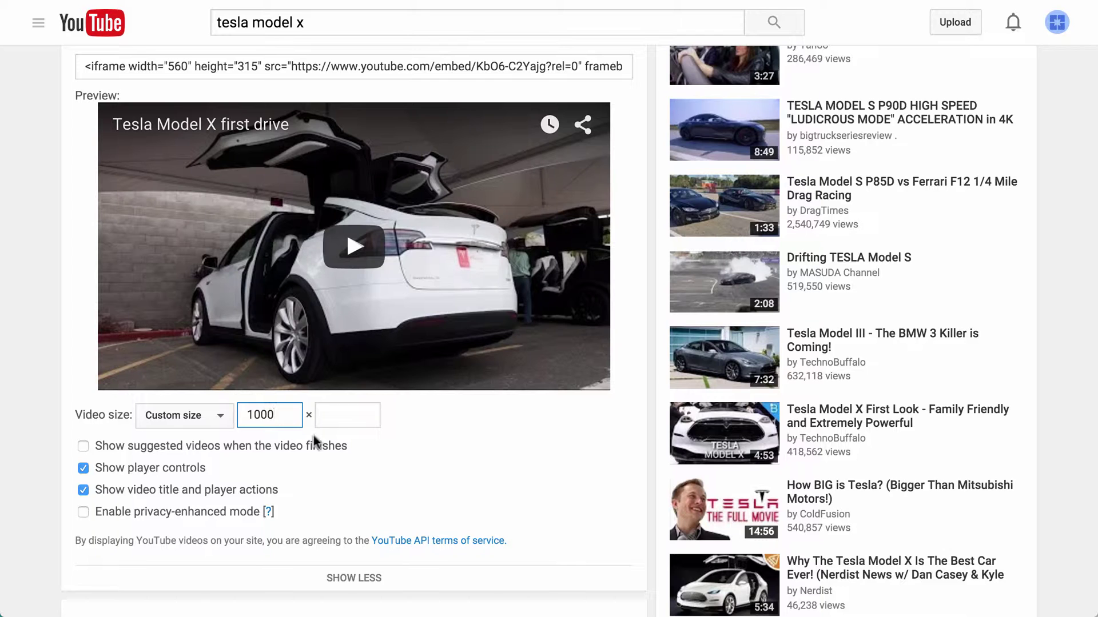
{"action": "left_click", "coordinate": [392, 452]}
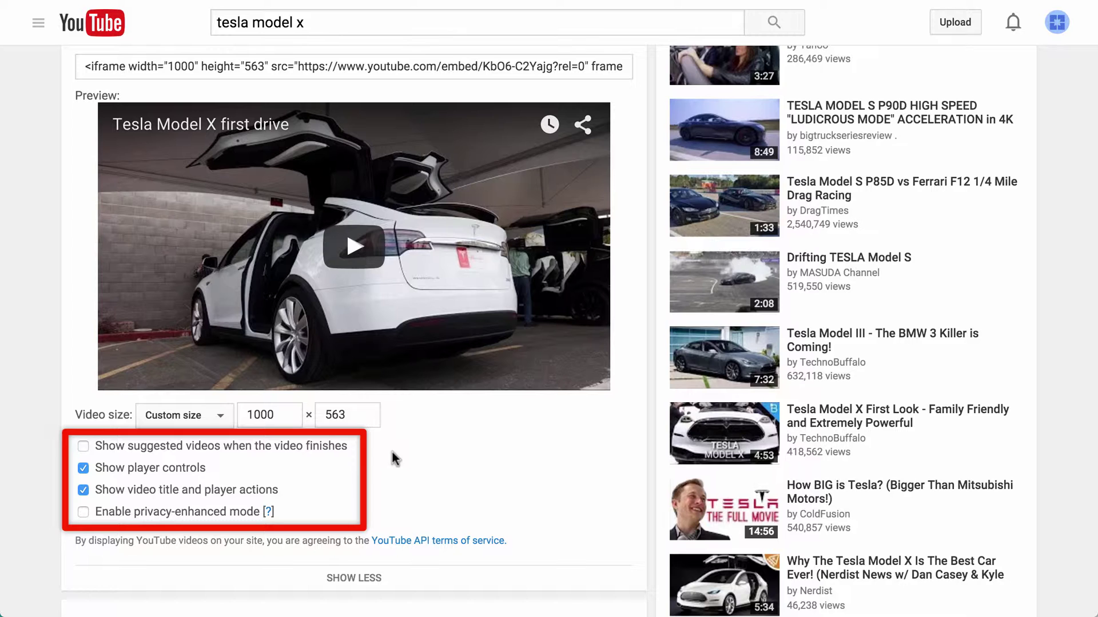
Copy the video's full embed code and paste it into the code box of the website editor's Widgets dialog
{"action": "left_click", "coordinate": [137, 62]}
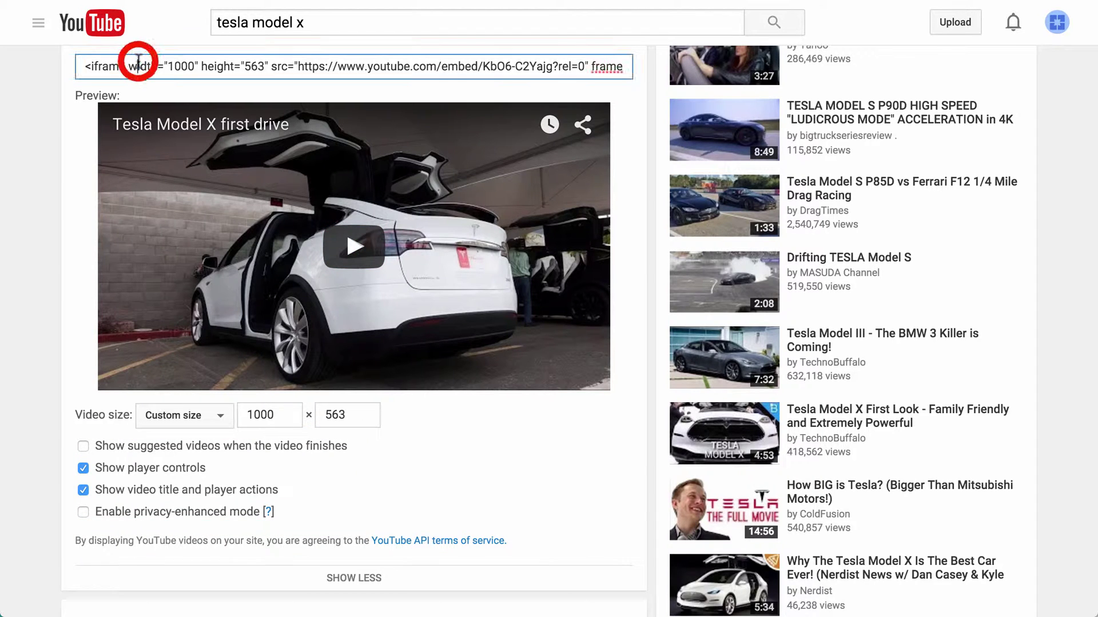
{"action": "left_click_drag", "start_coordinate": [83, 66], "coordinate": [652, 67]}
{"action": "key", "text": "ctrl+c"}
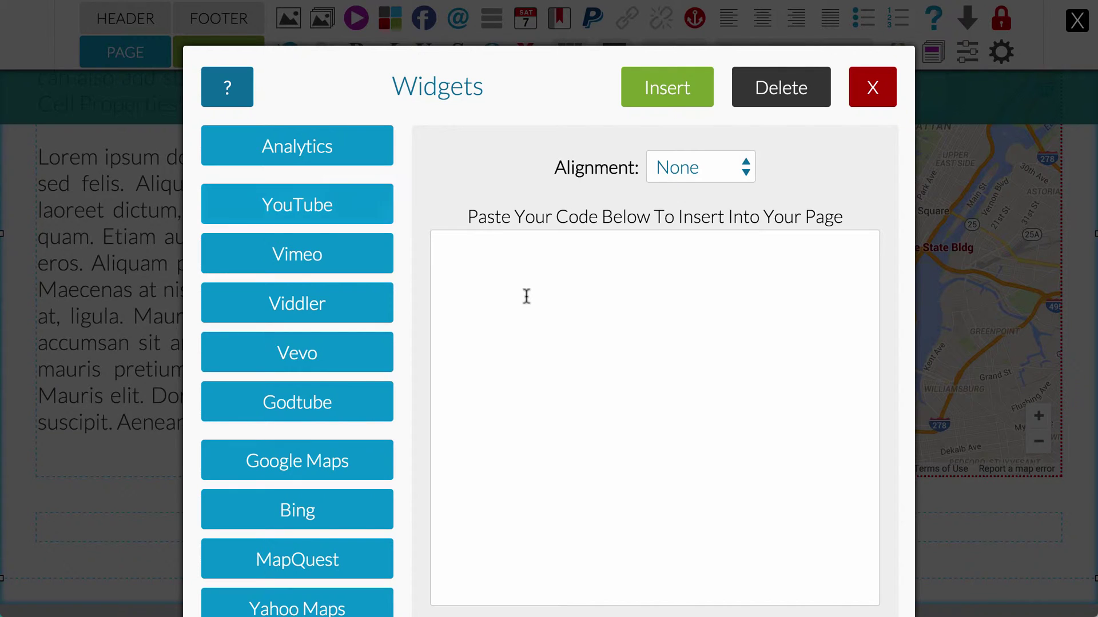
{"action": "left_click", "coordinate": [526, 296]}
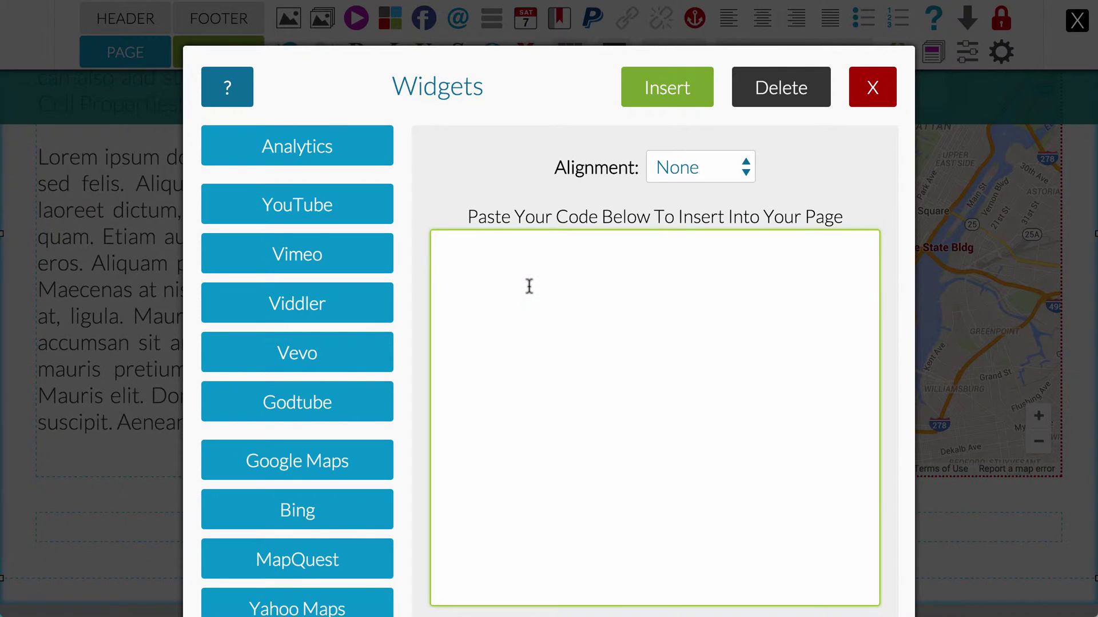
{"action": "key", "text": "ctrl+v"}
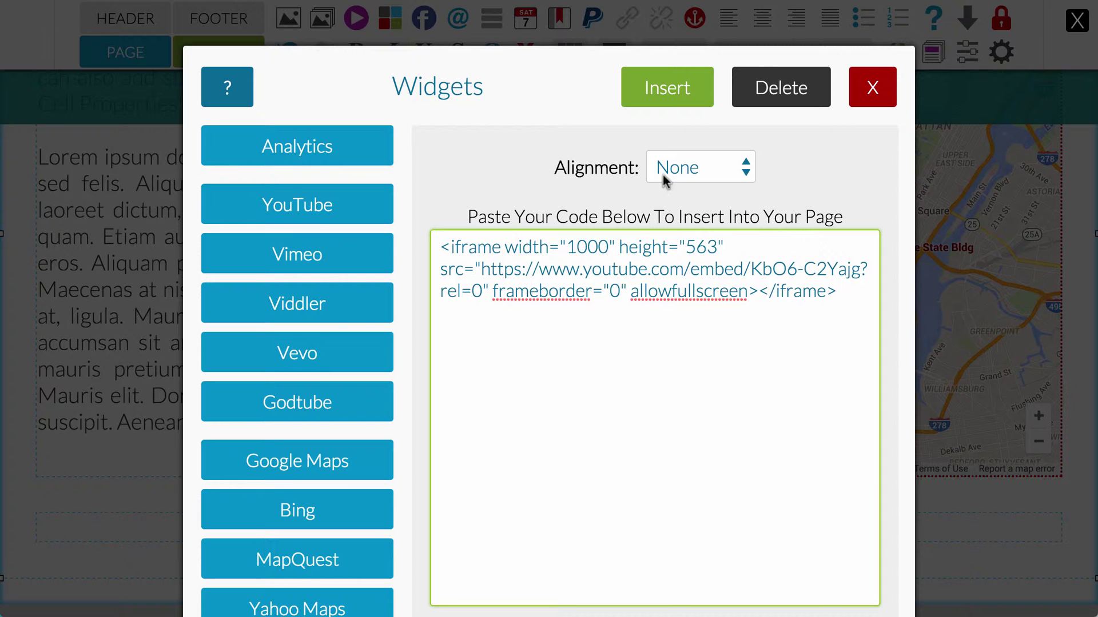
Set the video widget's alignment to Center and insert it into the merged bottom cell
{"action": "left_click", "coordinate": [705, 169]}
{"action": "left_click", "coordinate": [699, 243]}
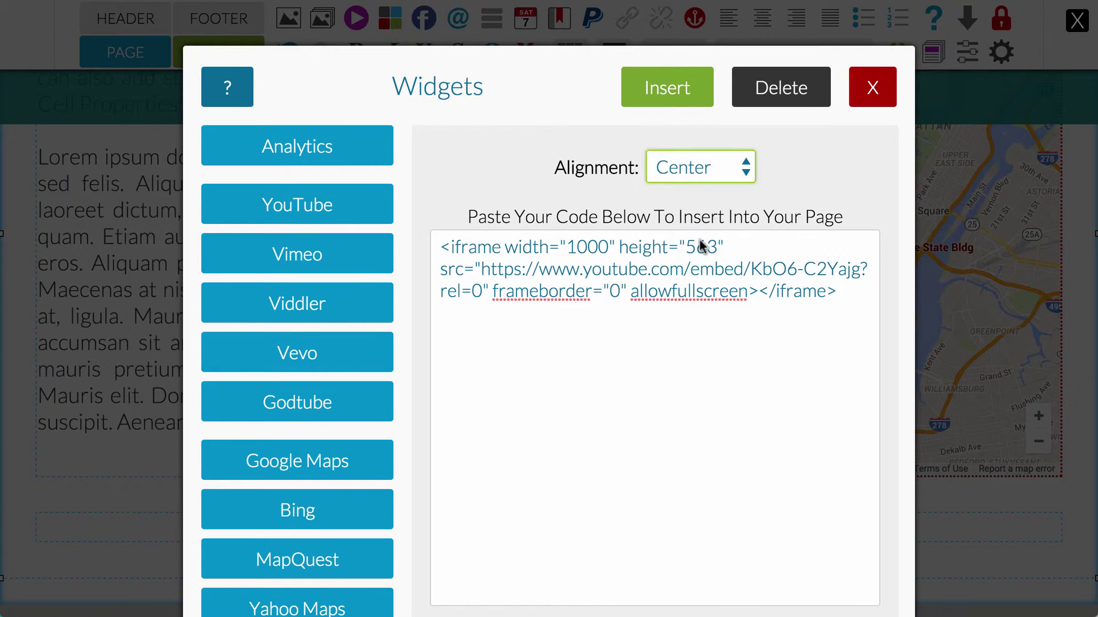
{"action": "left_click", "coordinate": [675, 100]}
View the embedded Tesla video outside editing mode, and return to editing the page
{"action": "scroll", "coordinate": [549, 343], "scroll_direction": "down", "scroll_amount": 7}
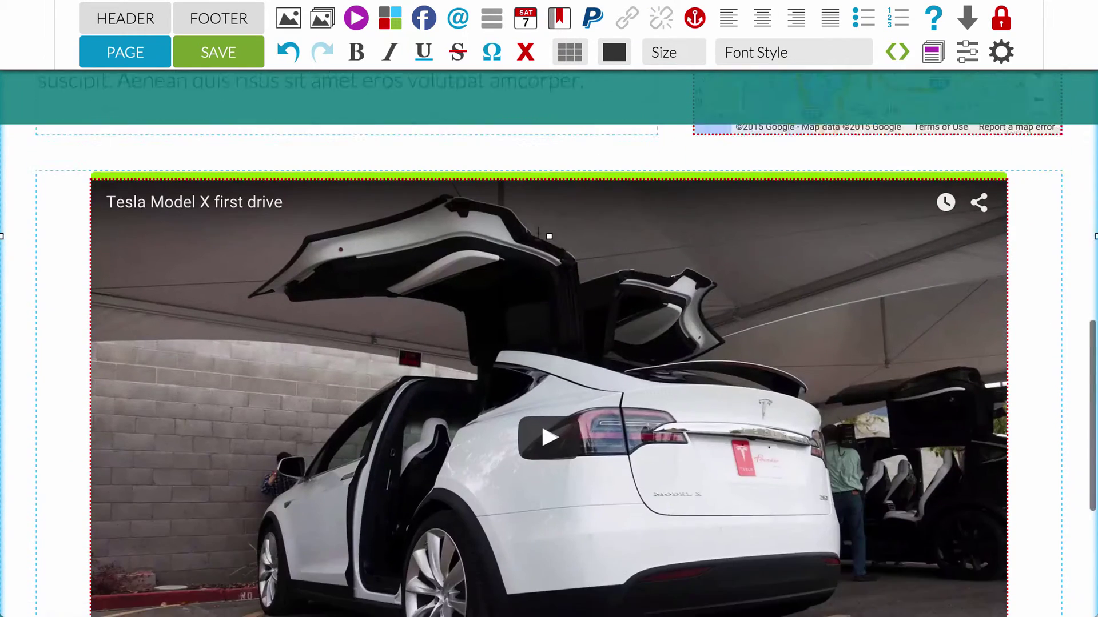
{"action": "left_click", "coordinate": [160, 52]}
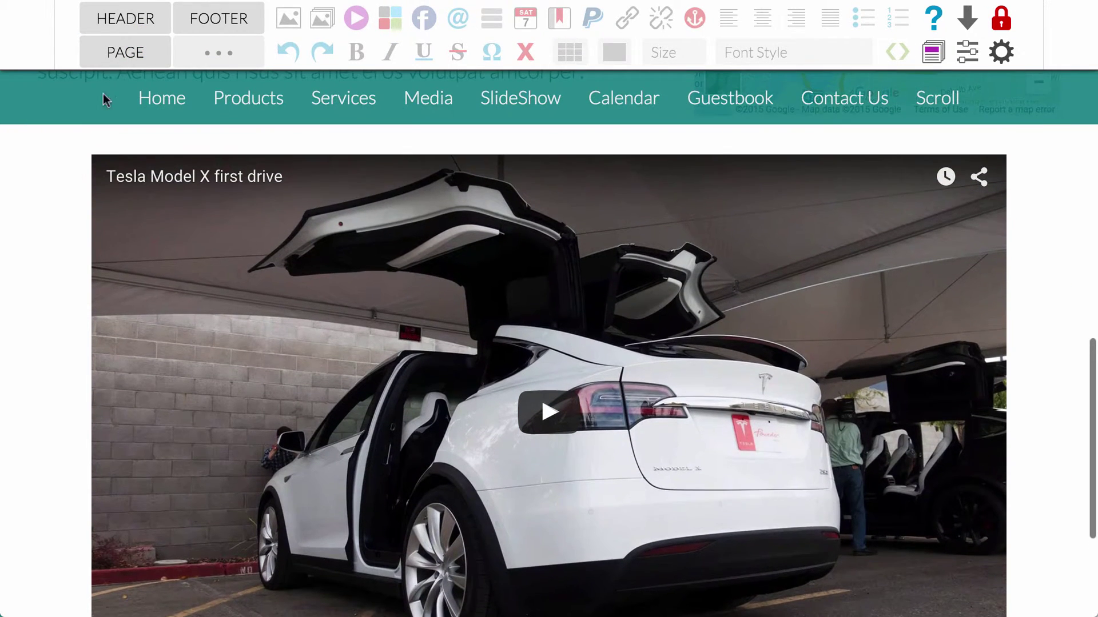
{"action": "left_click", "coordinate": [108, 52]}
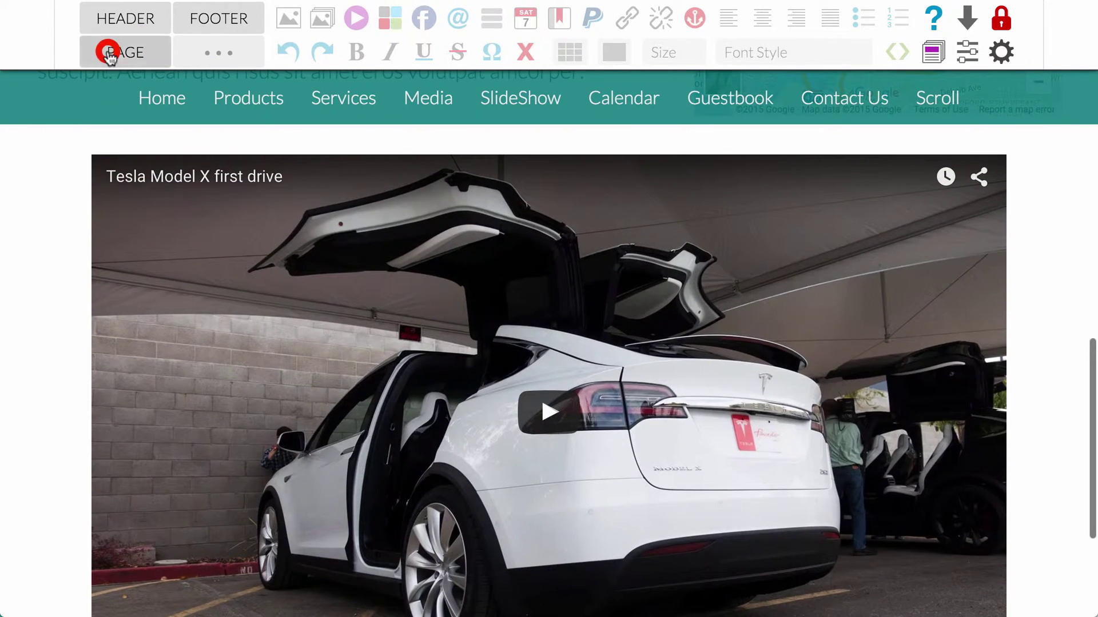
Reopen the embedded video's widget settings from its green bar to examine the code, and close them
{"action": "left_click", "coordinate": [428, 166]}
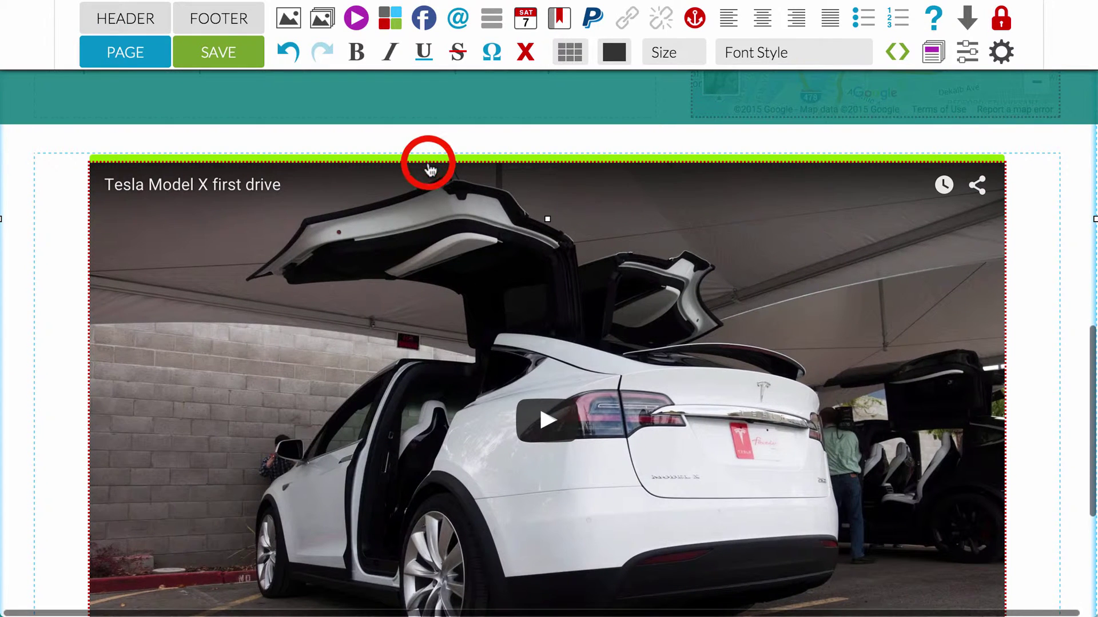
{"action": "left_click", "coordinate": [428, 156]}
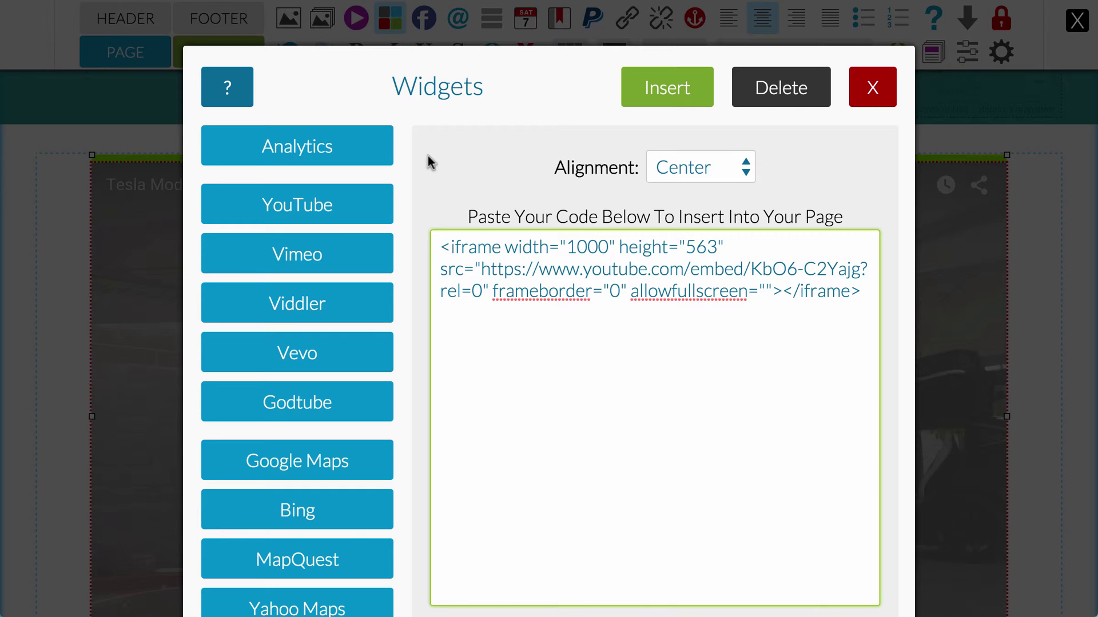
{"action": "left_click", "coordinate": [872, 88]}
Delete the Google Maps widget from the cell beside the body text
{"action": "scroll", "coordinate": [829, 87], "scroll_direction": "up", "scroll_amount": 10}
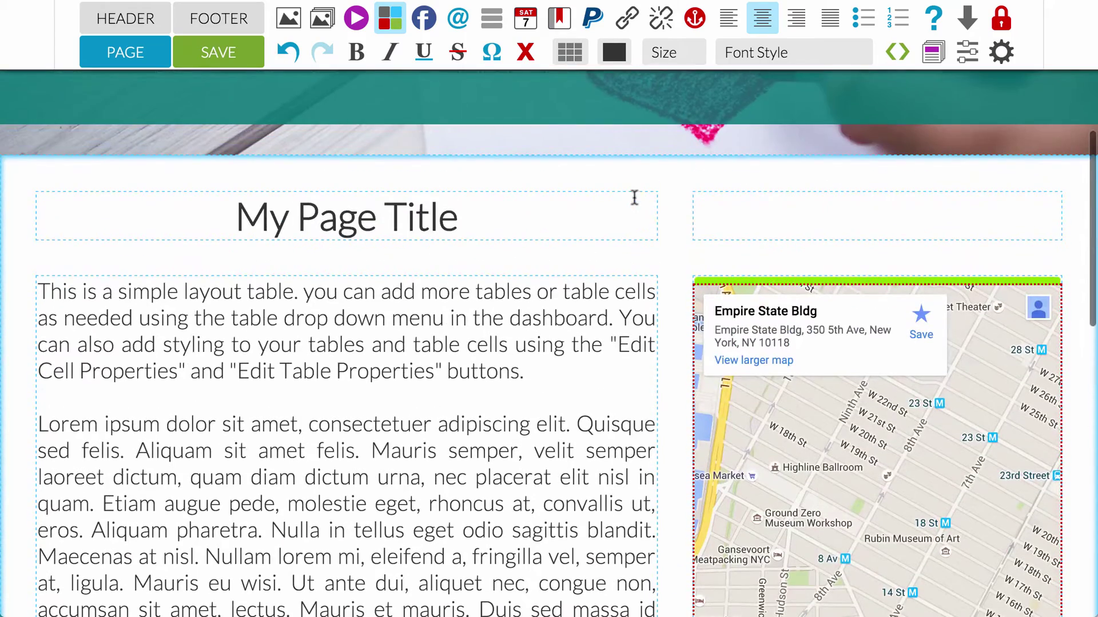
{"action": "double_click", "coordinate": [856, 280]}
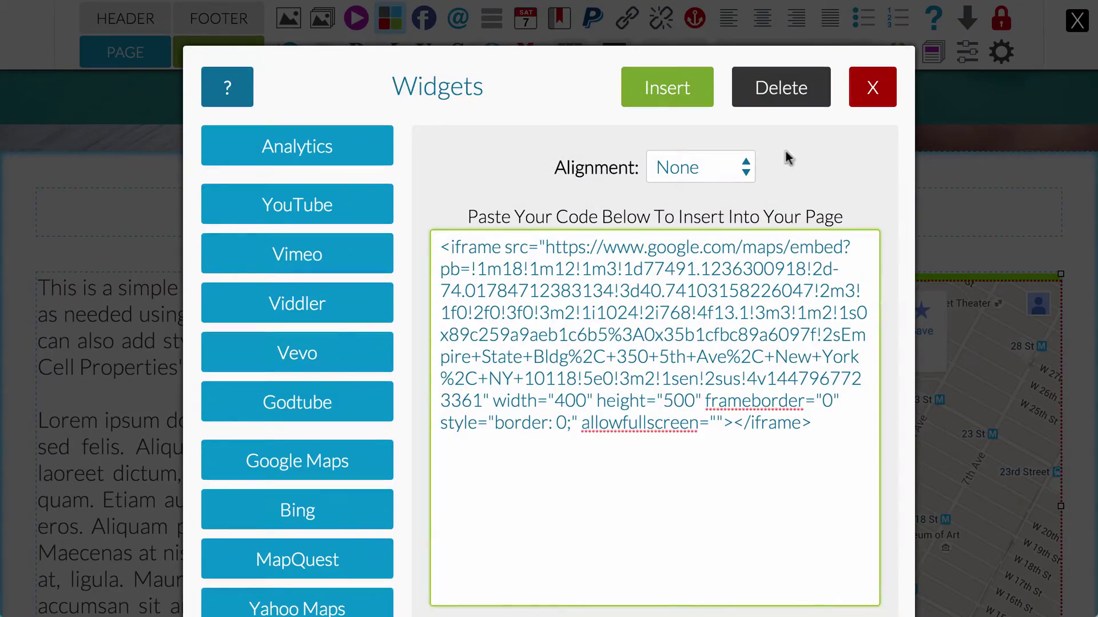
{"action": "left_click", "coordinate": [766, 88]}
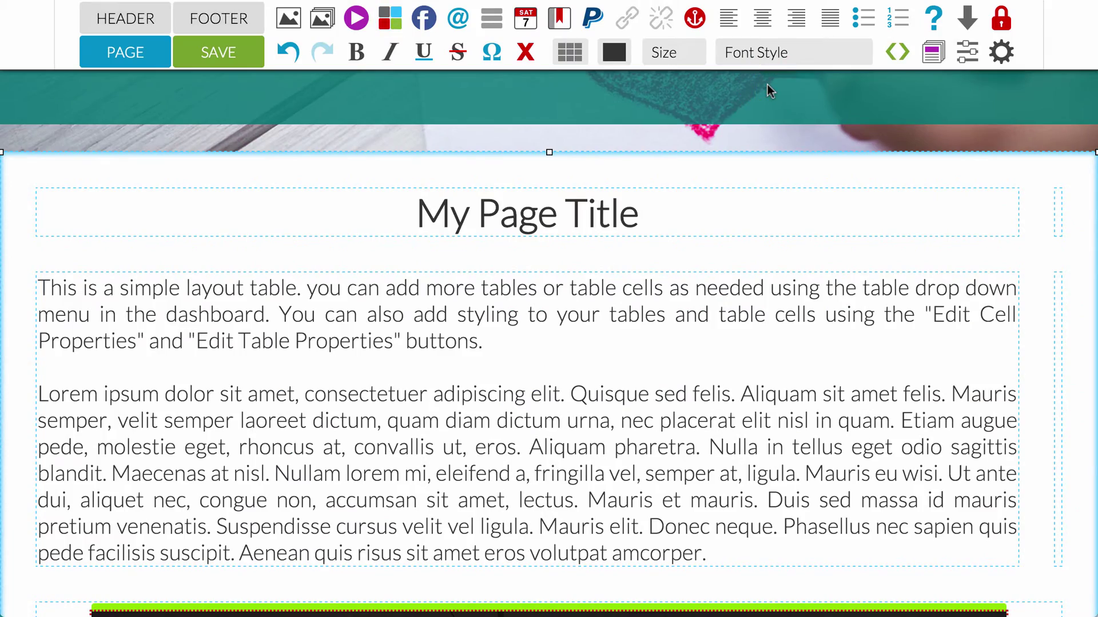
Start a Facebook widget in the emptied cell and fill in the page name HealthyNewMe, copied from the Facebook page's address
{"action": "left_click", "coordinate": [1059, 286]}
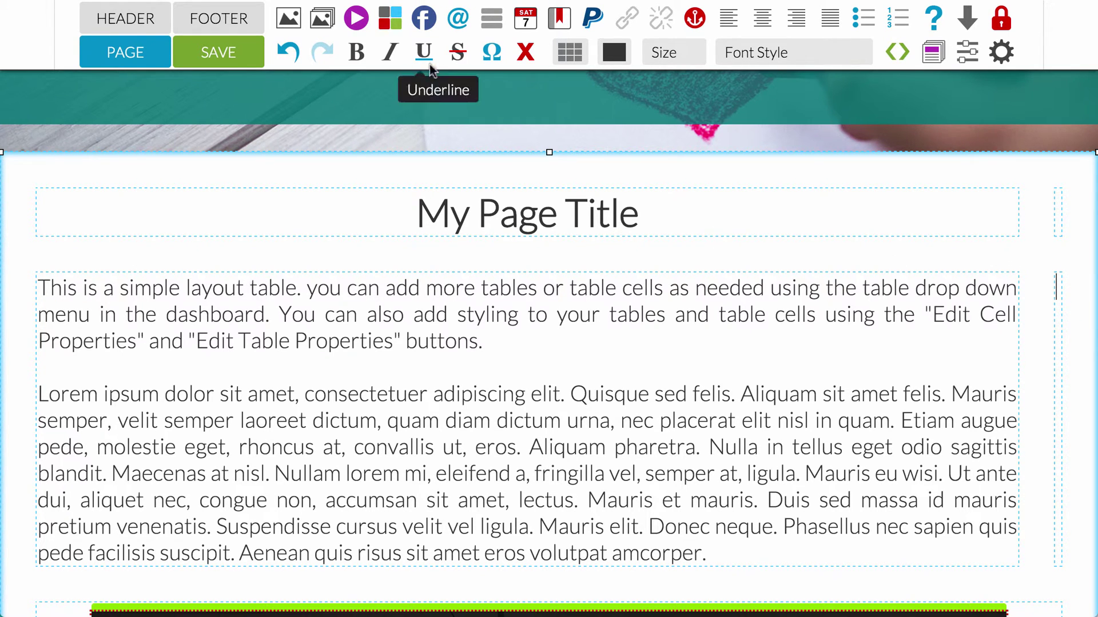
{"action": "left_click", "coordinate": [424, 18]}
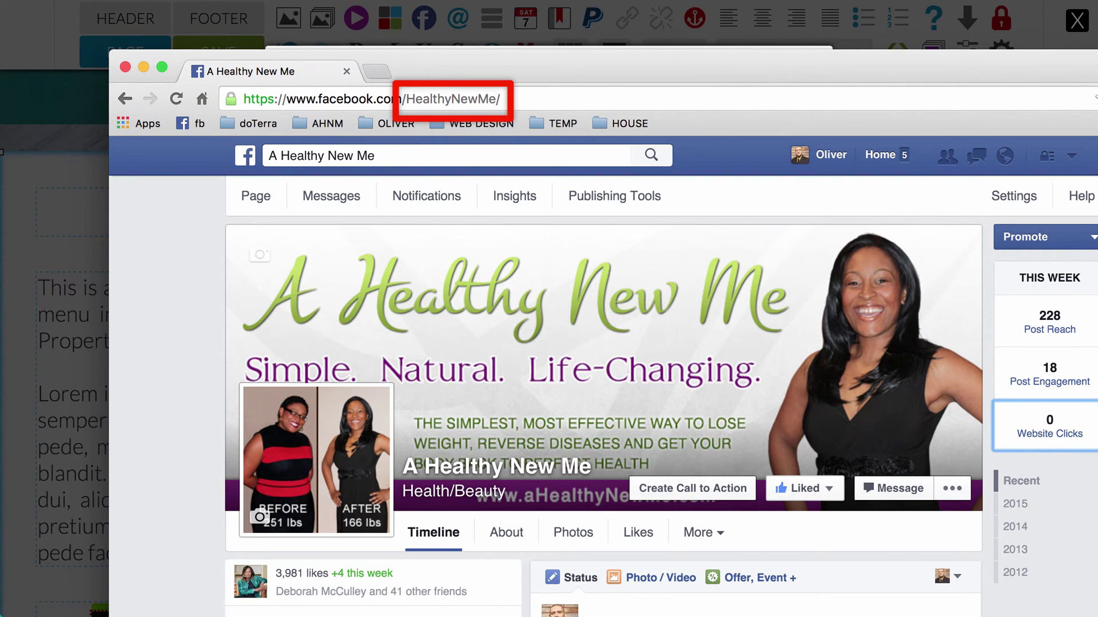
{"action": "double_click", "coordinate": [451, 99]}
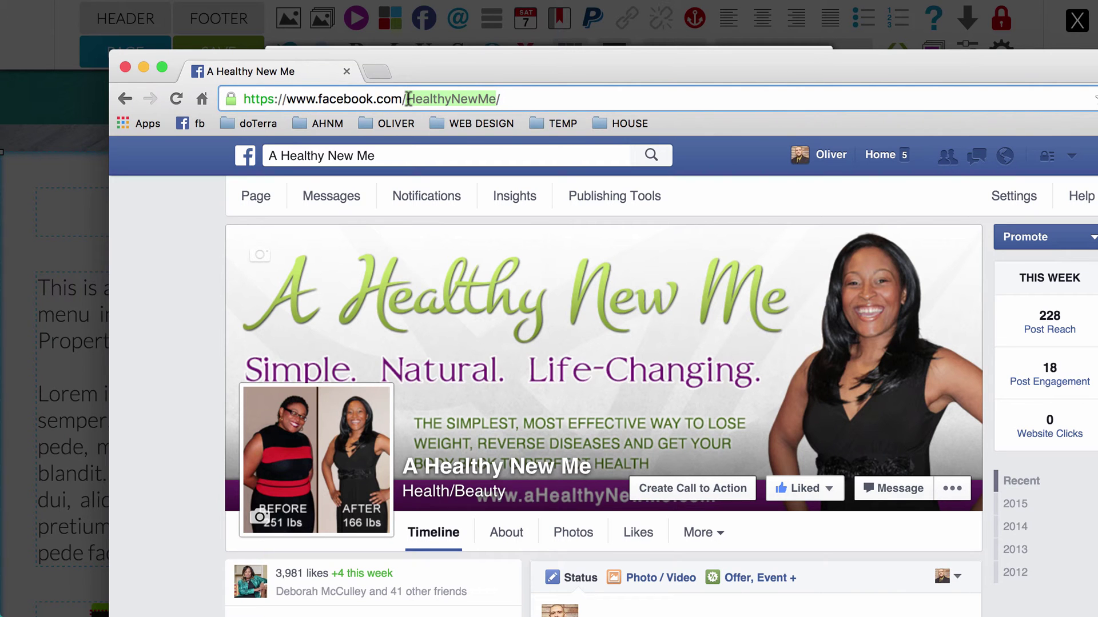
{"action": "key", "text": "super+c"}
{"action": "key", "text": "super+Tab"}
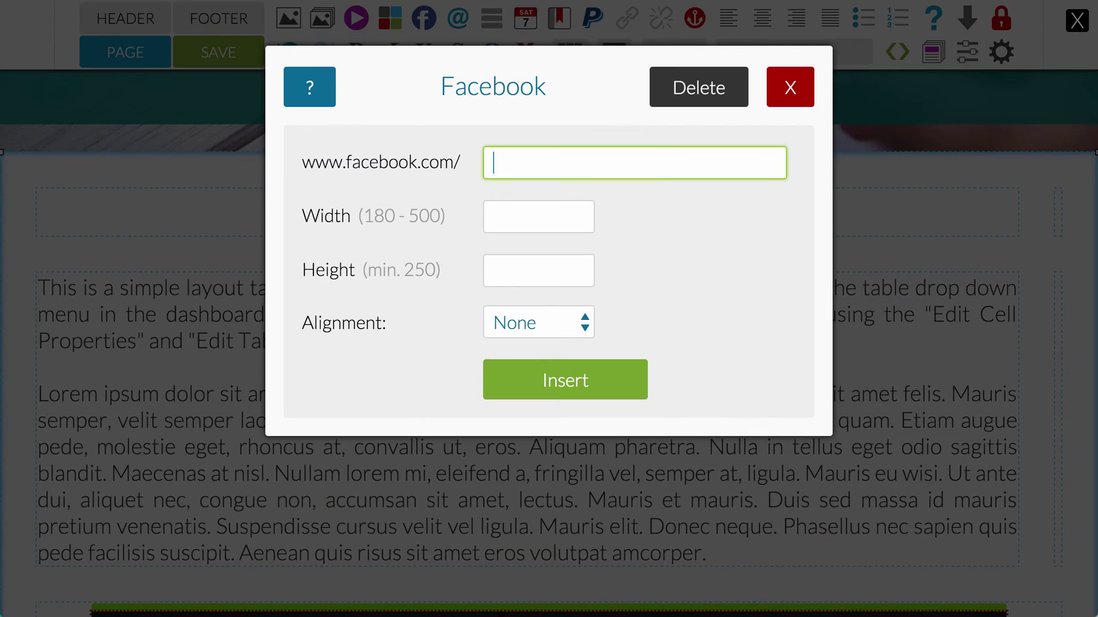
{"action": "key", "text": "super+v"}
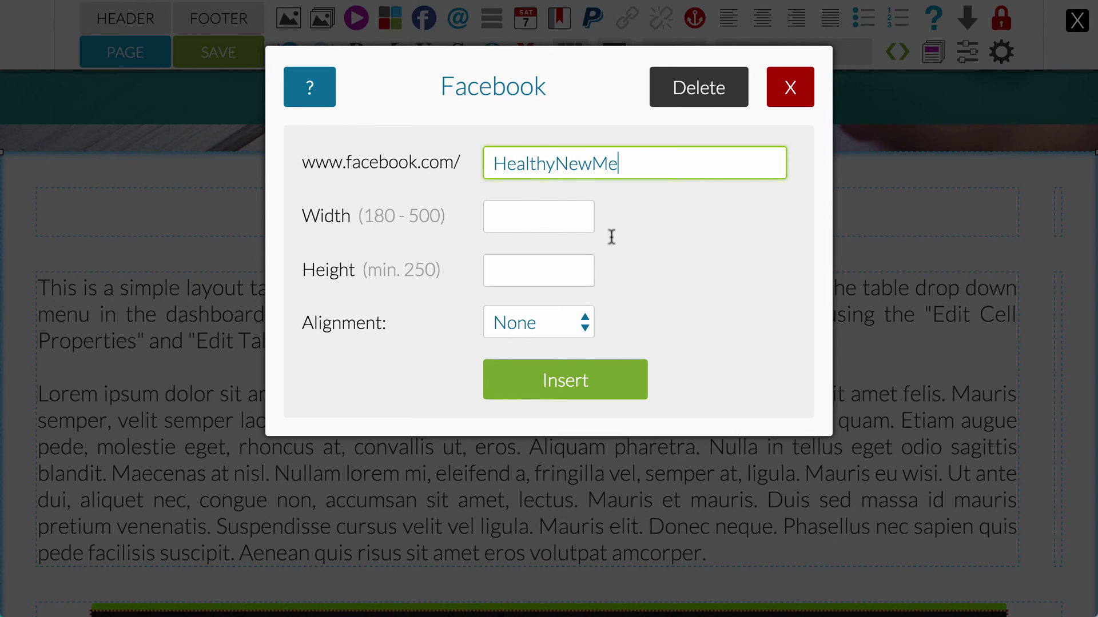
Set the Facebook widget's width to 400 and height to 500, and insert it into the cell
{"action": "left_click", "coordinate": [554, 217]}
{"action": "type", "text": "400"}
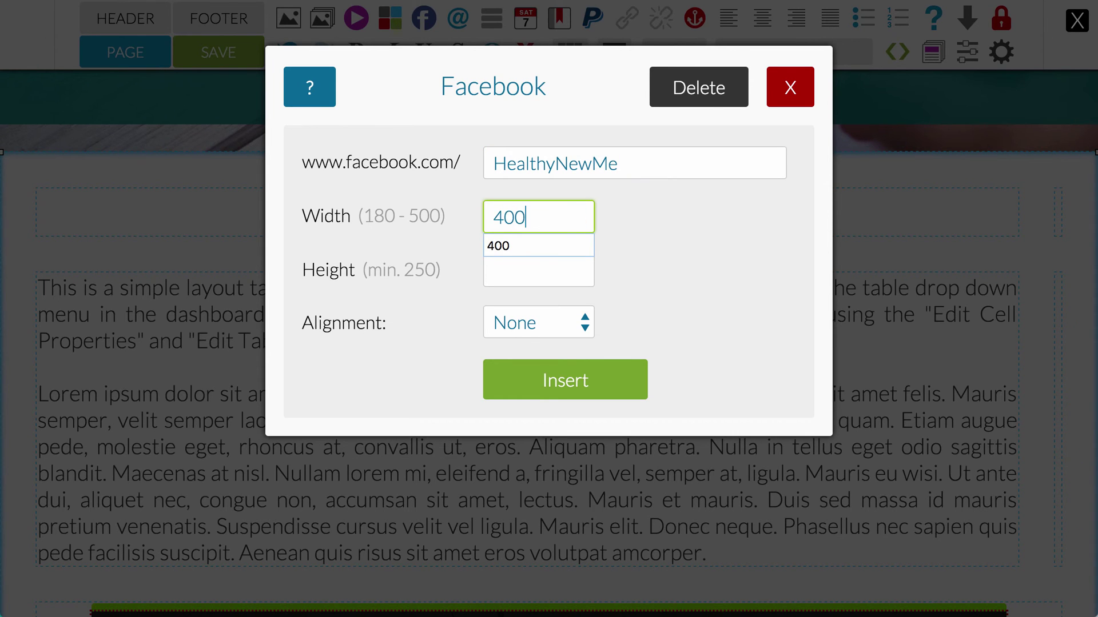
{"action": "left_click", "coordinate": [706, 233]}
{"action": "left_click", "coordinate": [529, 270]}
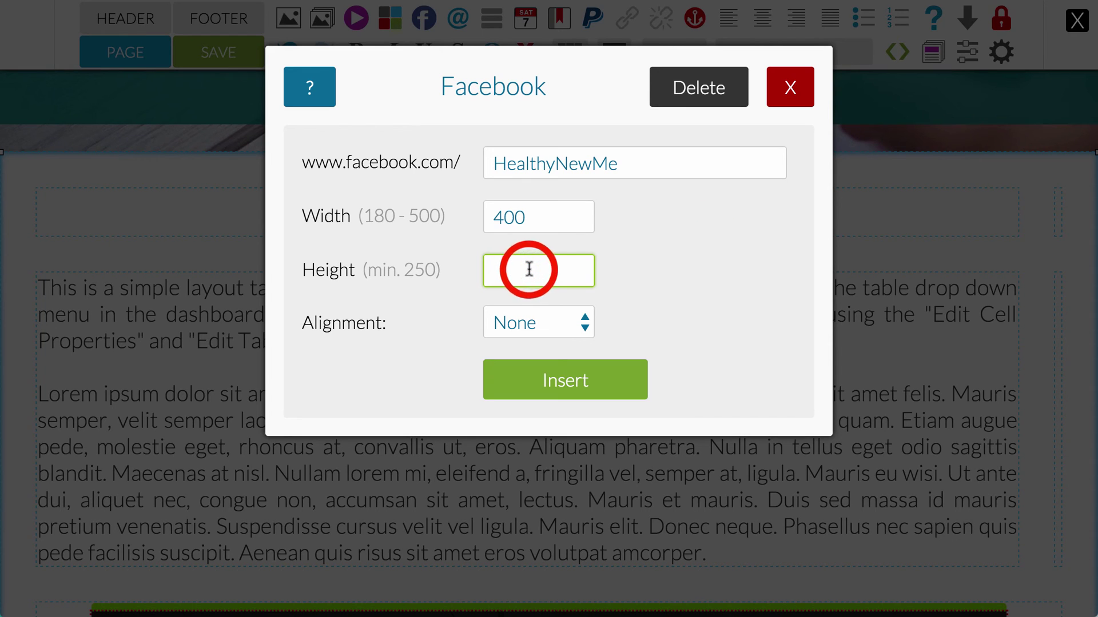
{"action": "type", "text": "500"}
{"action": "left_click", "coordinate": [636, 251]}
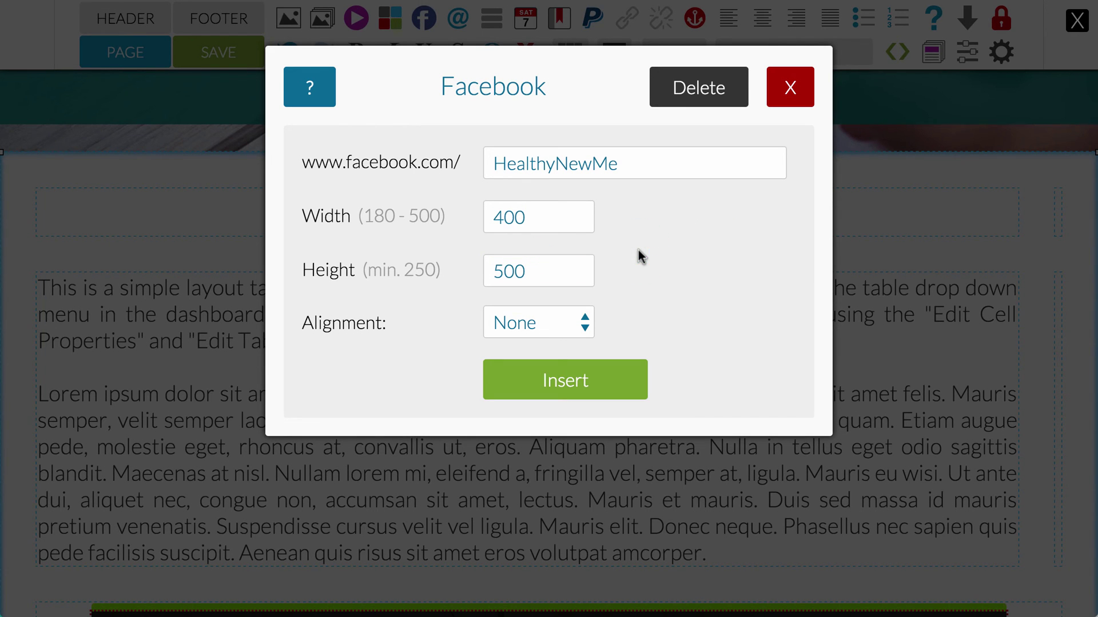
{"action": "left_click", "coordinate": [600, 373]}
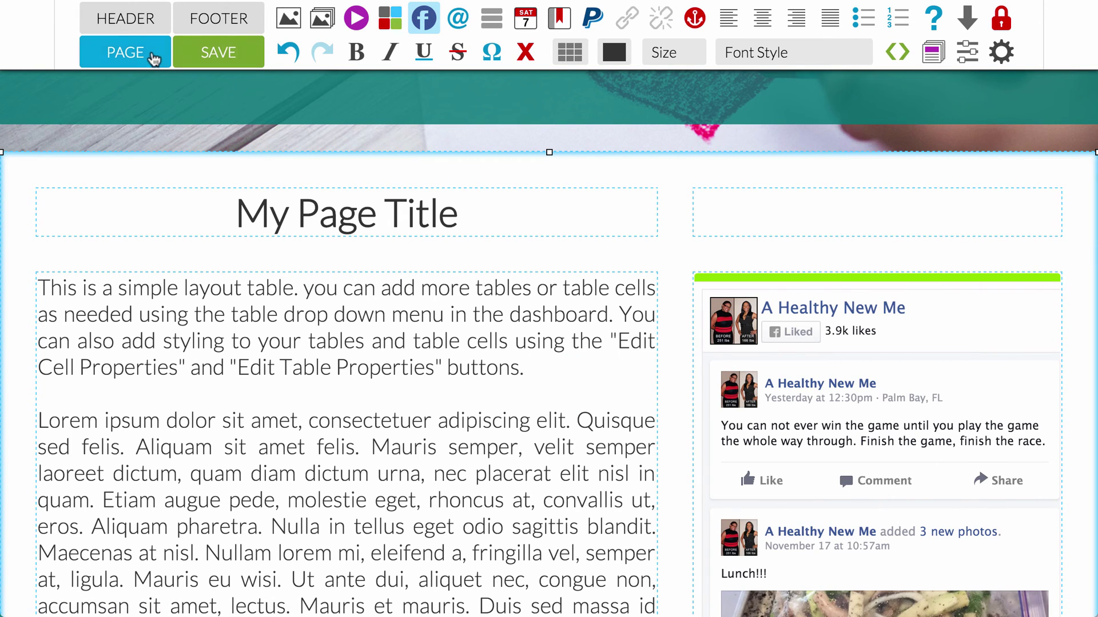
Leave editing mode and look through the posts in the embedded Facebook feed
{"action": "left_click", "coordinate": [147, 51]}
{"action": "scroll", "coordinate": [611, 460], "scroll_direction": "down", "scroll_amount": 2}
{"action": "scroll", "coordinate": [906, 352], "scroll_direction": "down", "scroll_amount": 5}
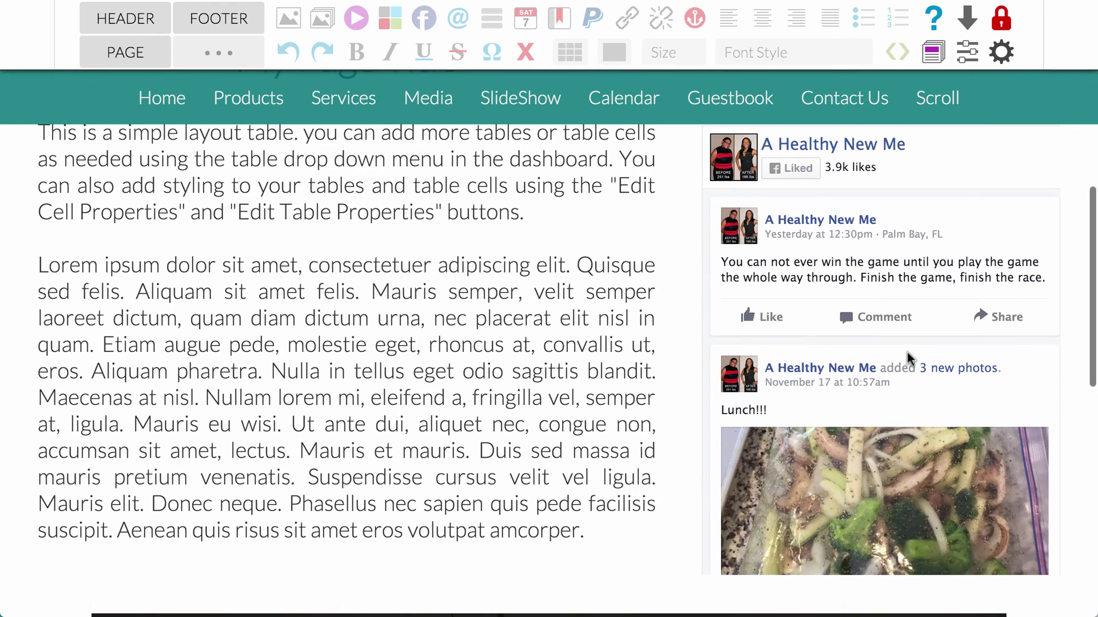
{"action": "scroll", "coordinate": [937, 360], "scroll_direction": "down", "scroll_amount": 1}
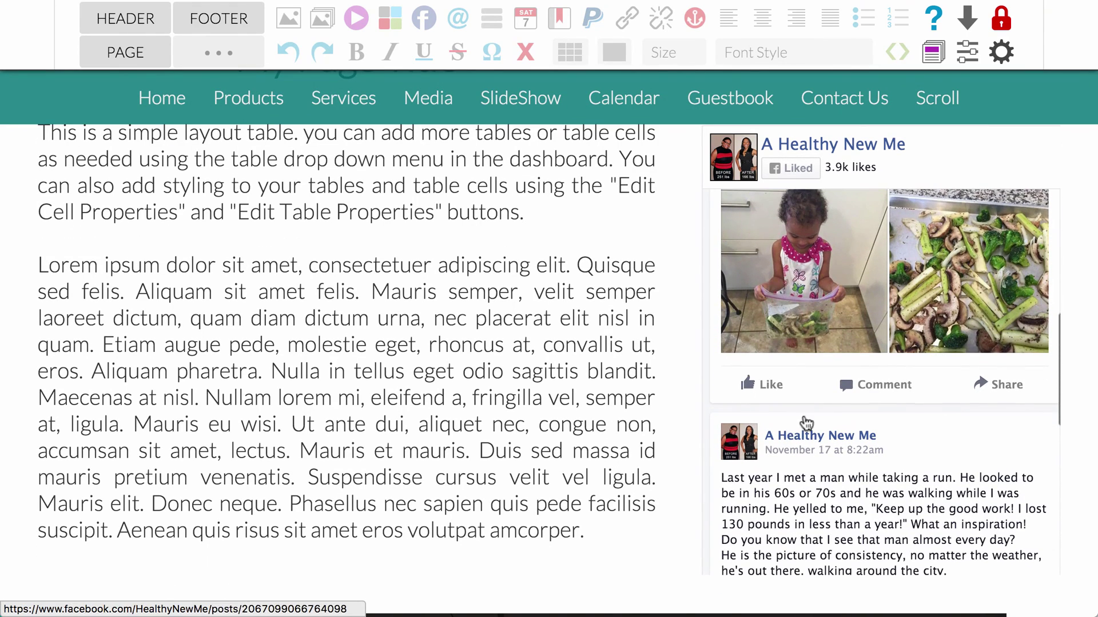